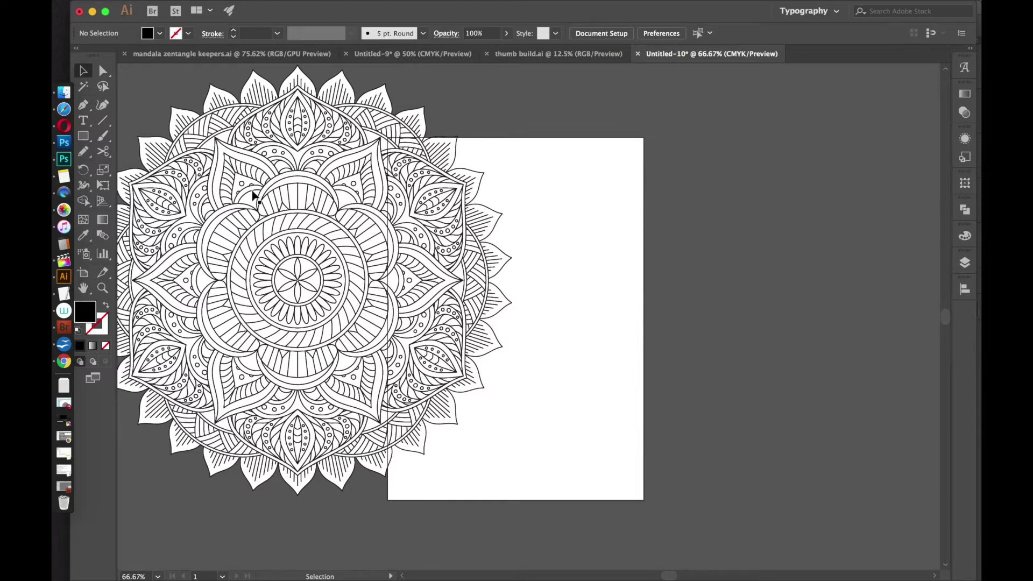
Switch to the Opera browser and copy the previewed horse silhouette image from the Google image results.
{"action": "left_click", "coordinate": [78, 148]}
{"action": "left_click", "coordinate": [71, 119]}
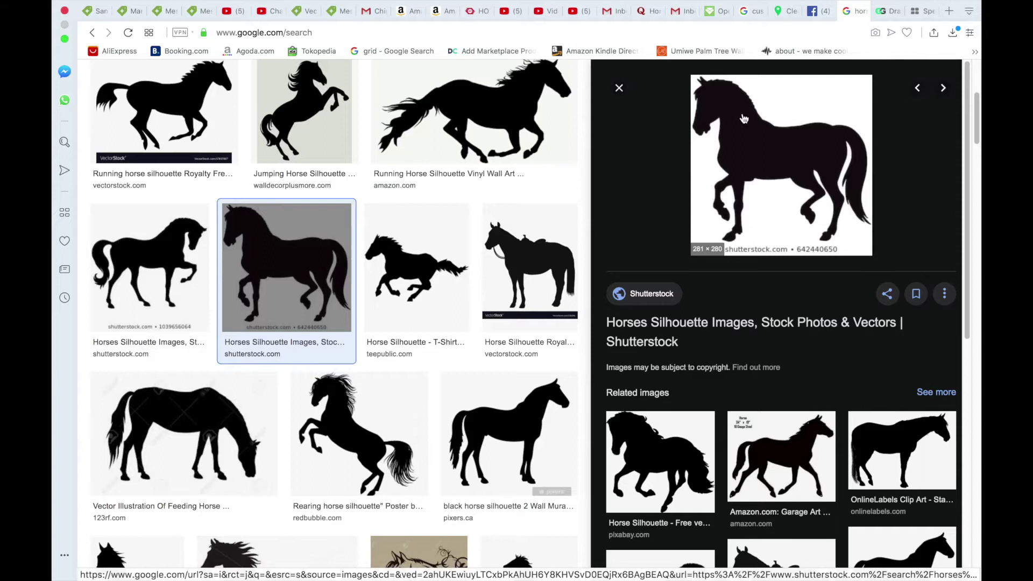
{"action": "right_click", "coordinate": [748, 135]}
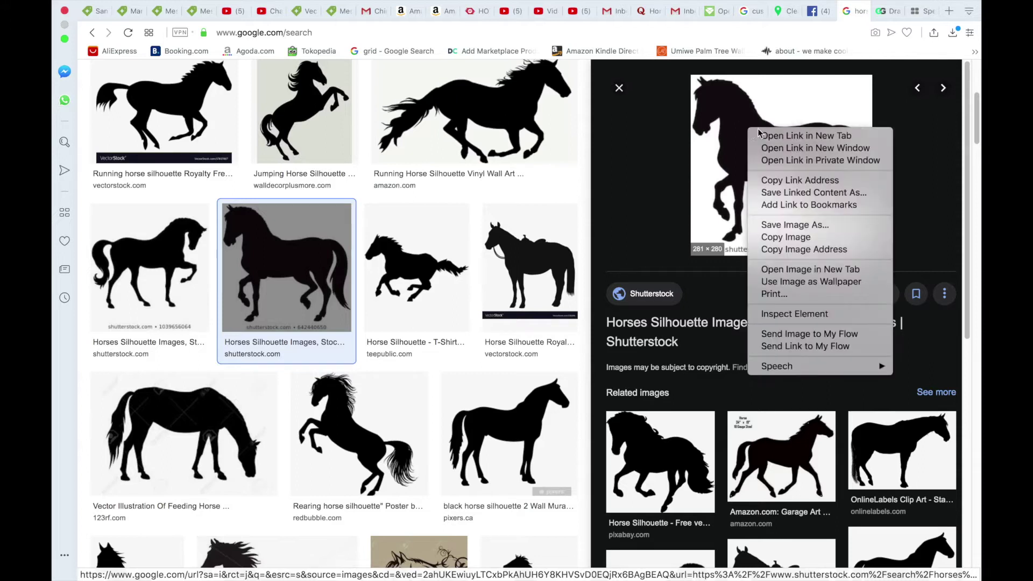
{"action": "left_click", "coordinate": [772, 238]}
Switch to Adobe Illustrator and paste the copied horse image into the Untitled-10 document.
{"action": "mouse_move", "coordinate": [51, 182]}
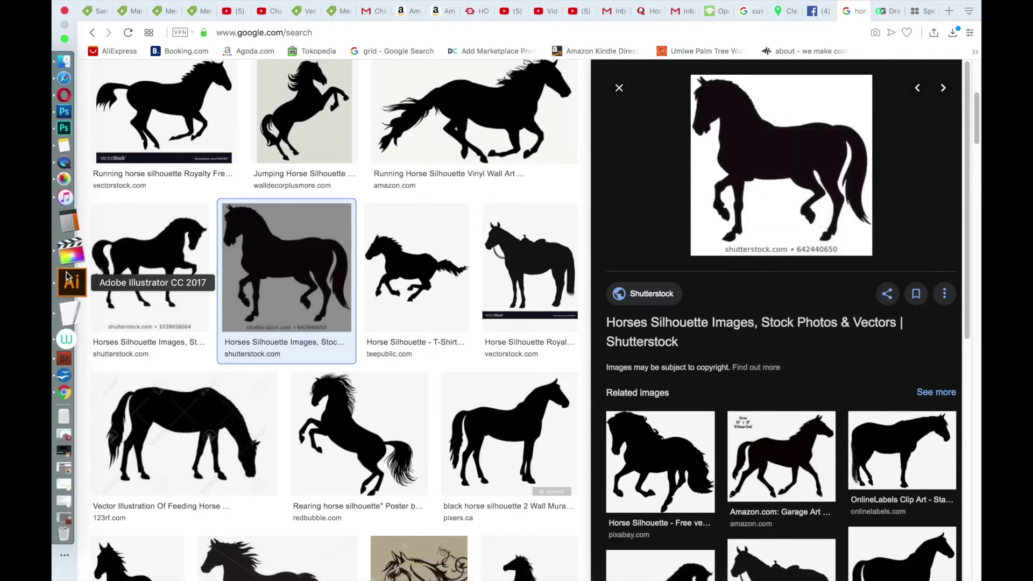
{"action": "left_click", "coordinate": [75, 273]}
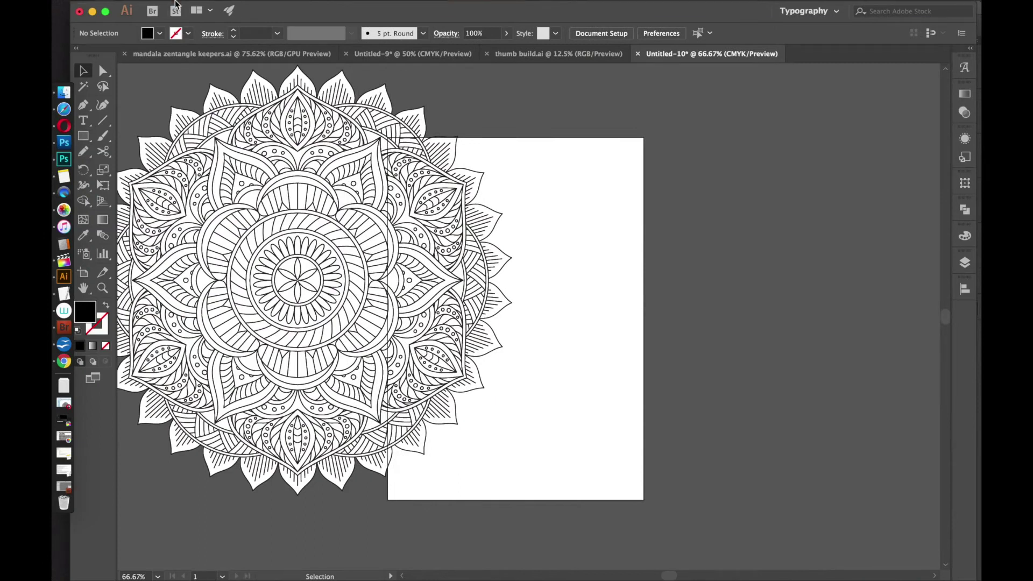
{"action": "left_click", "coordinate": [193, 7]}
{"action": "left_click", "coordinate": [226, 76]}
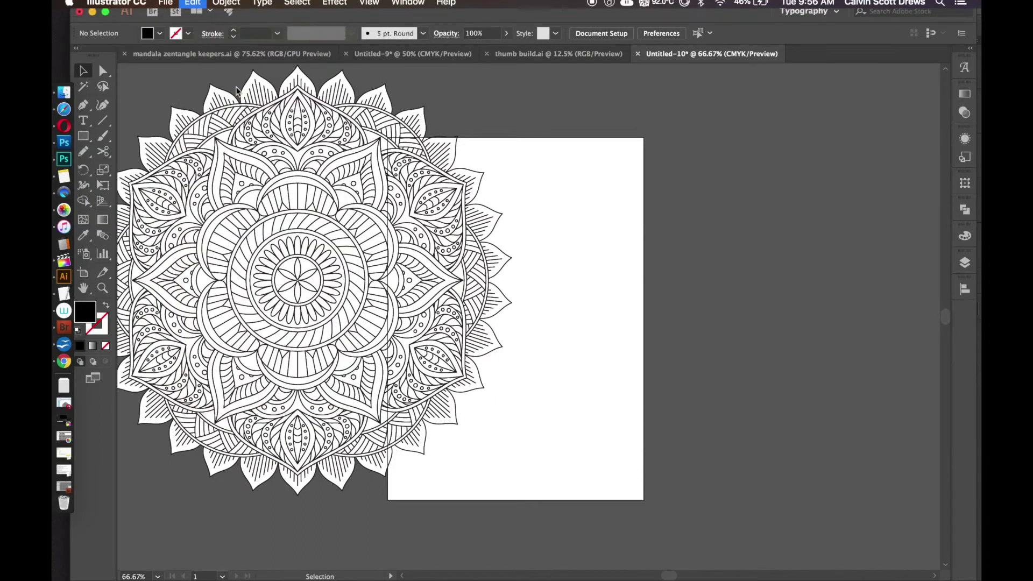
{"action": "left_click", "coordinate": [779, 248]}
Move the pasted horse image to the right of the mandala and enlarge it to slightly more than the artboard's height.
{"action": "left_click_drag", "start_coordinate": [540, 311], "coordinate": [660, 298]}
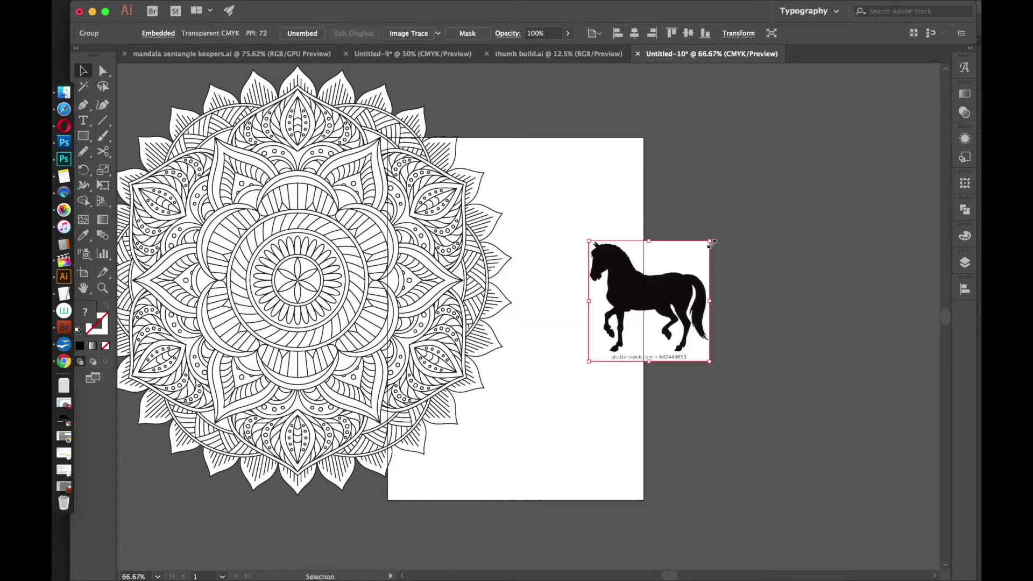
{"action": "left_click_drag", "start_coordinate": [709, 241], "coordinate": [807, 134]}
{"action": "left_click", "coordinate": [780, 86]}
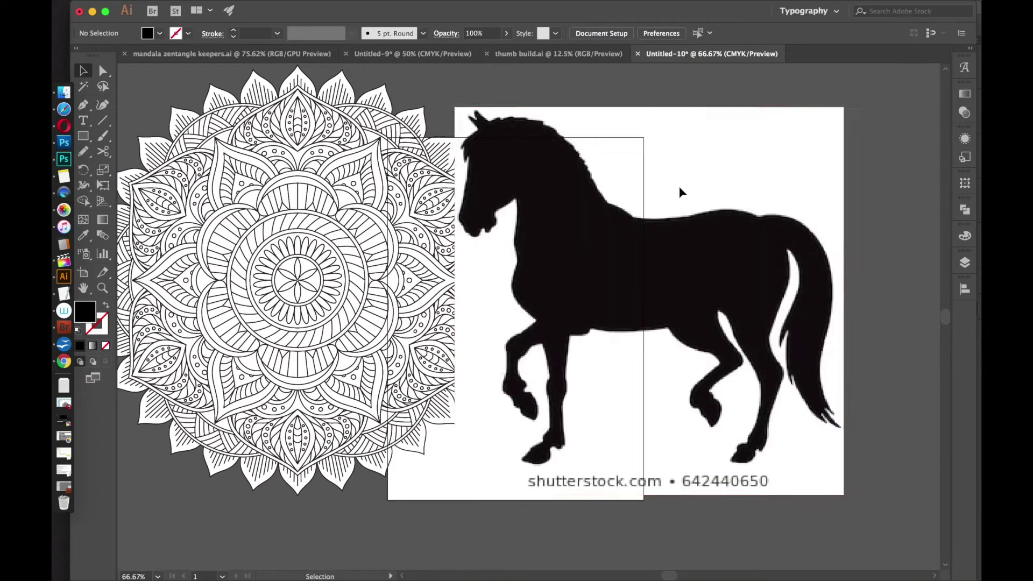
Trace the horse image with the Black and White Logo preset.
{"action": "left_click", "coordinate": [680, 194]}
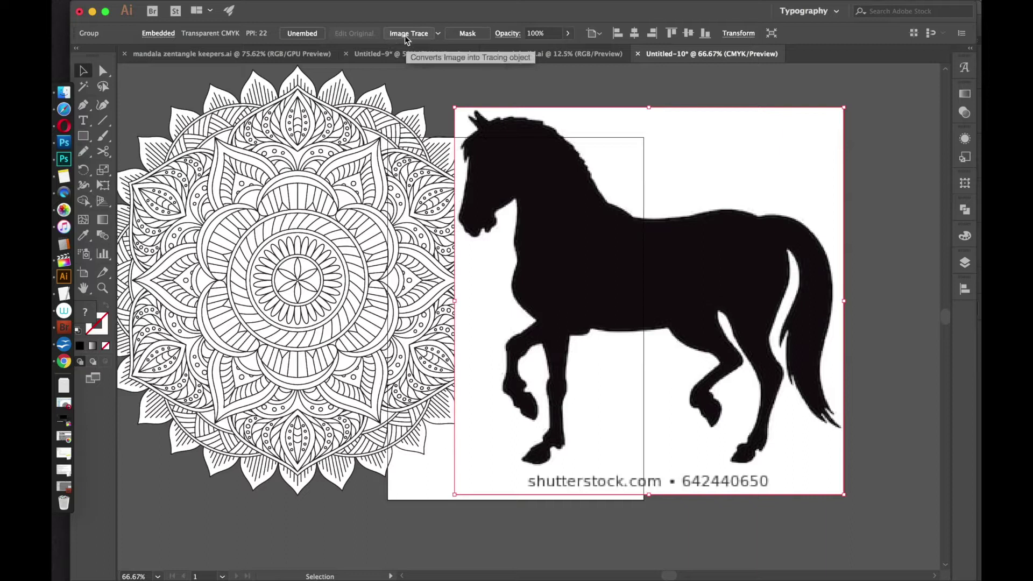
{"action": "left_click", "coordinate": [440, 35]}
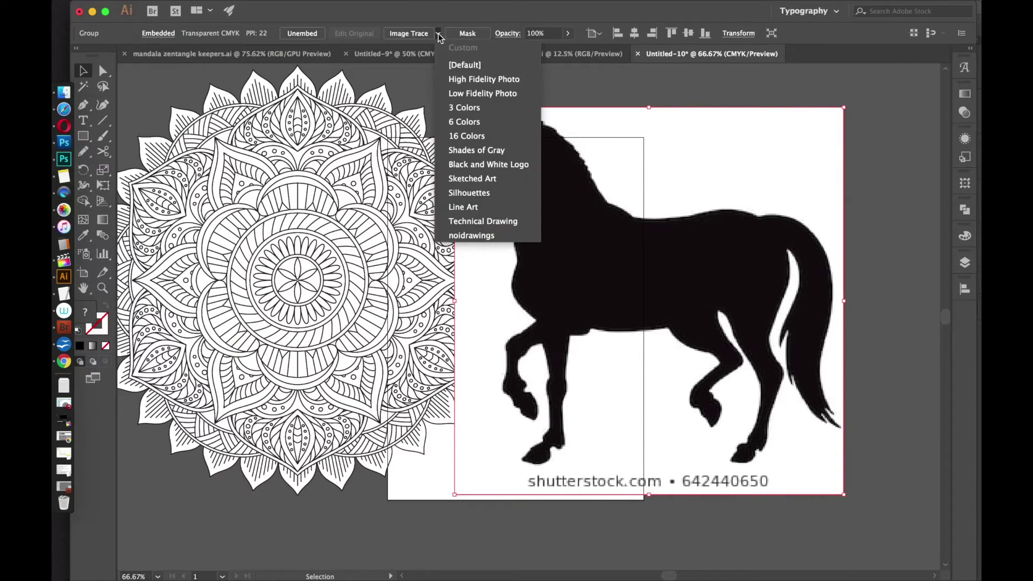
{"action": "left_click", "coordinate": [461, 164]}
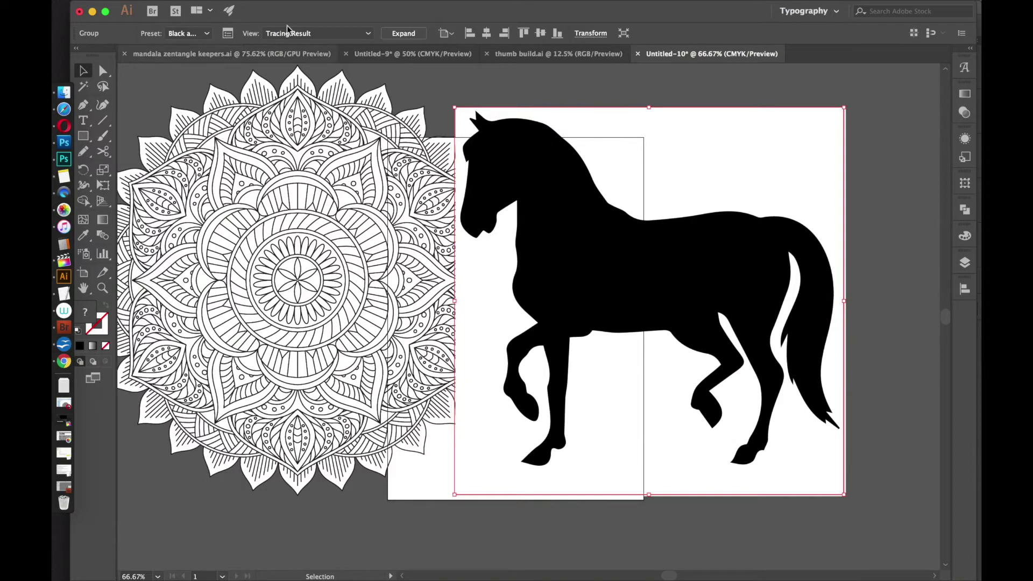
Refine the horse's image trace with a threshold of 92 and paths at 83%.
{"action": "left_click", "coordinate": [227, 35]}
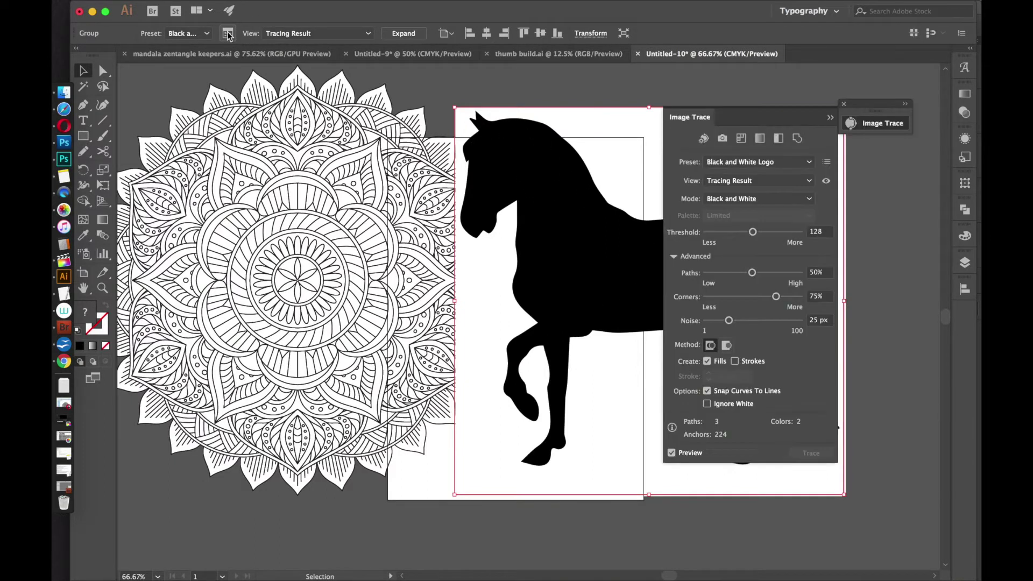
{"action": "left_click_drag", "start_coordinate": [752, 232], "coordinate": [739, 233]}
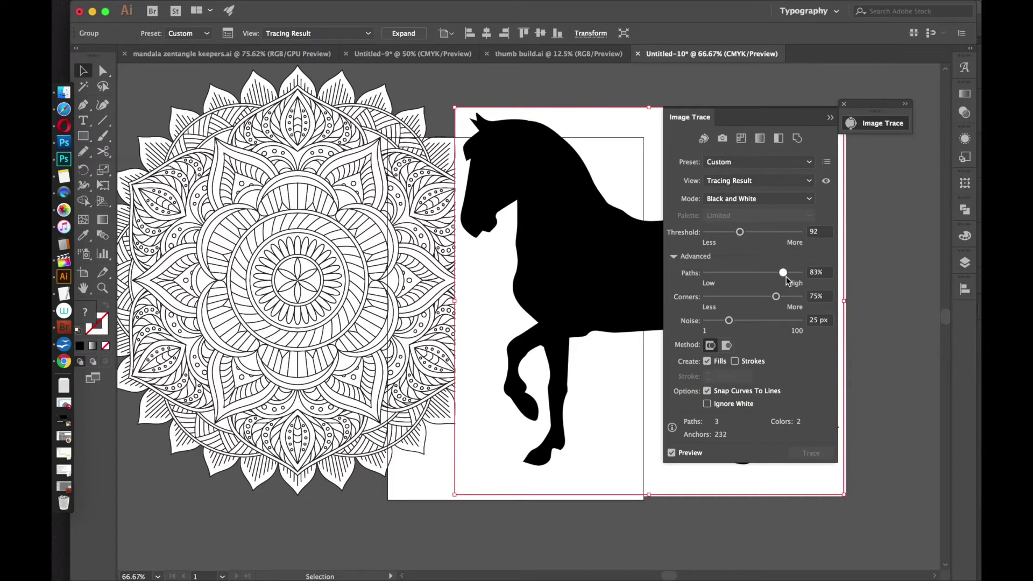
{"action": "left_click_drag", "start_coordinate": [786, 277], "coordinate": [780, 280]}
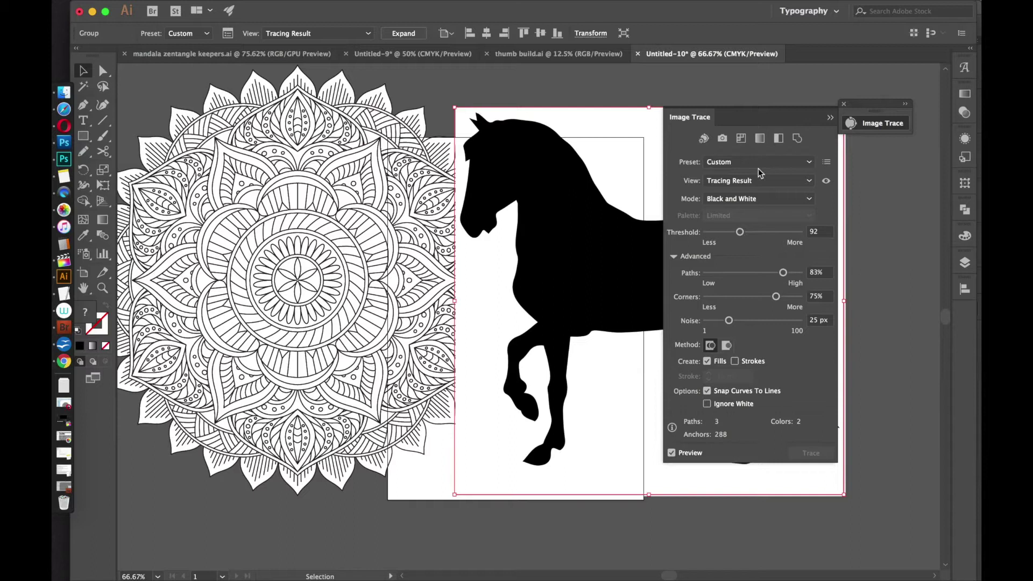
{"action": "left_click", "coordinate": [830, 118]}
{"action": "left_click", "coordinate": [844, 104]}
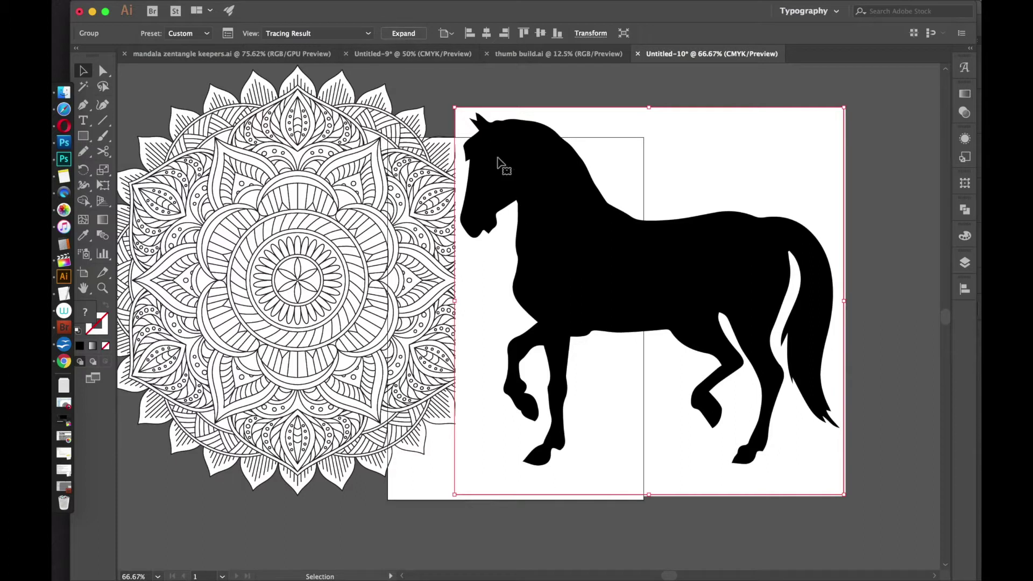
Expand the traced horse into editable paths and move it off the artboard to the right.
{"action": "left_click", "coordinate": [400, 35]}
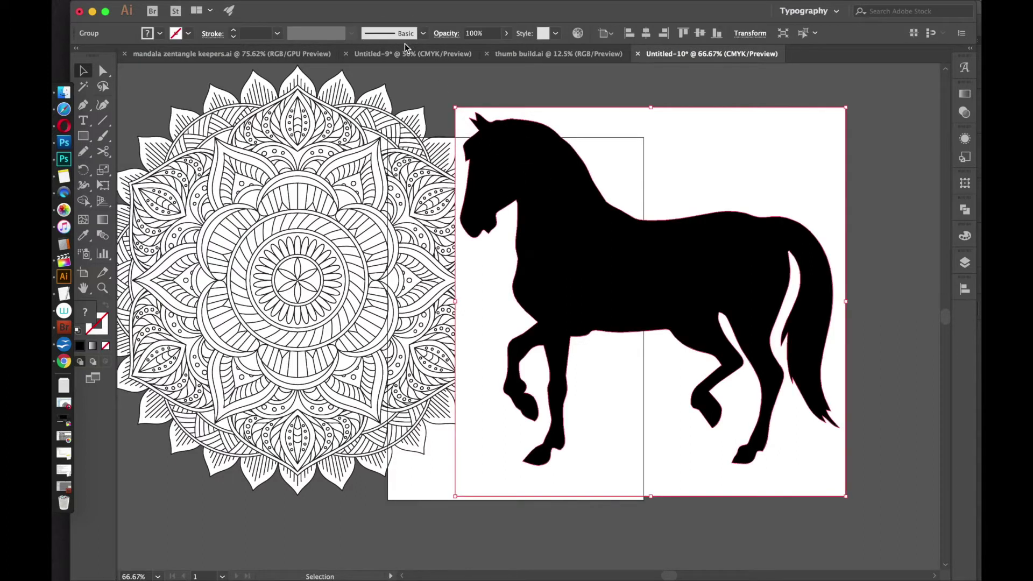
{"action": "left_click", "coordinate": [574, 129]}
{"action": "scroll", "coordinate": [657, 224], "scroll_direction": "right", "scroll_amount": 10}
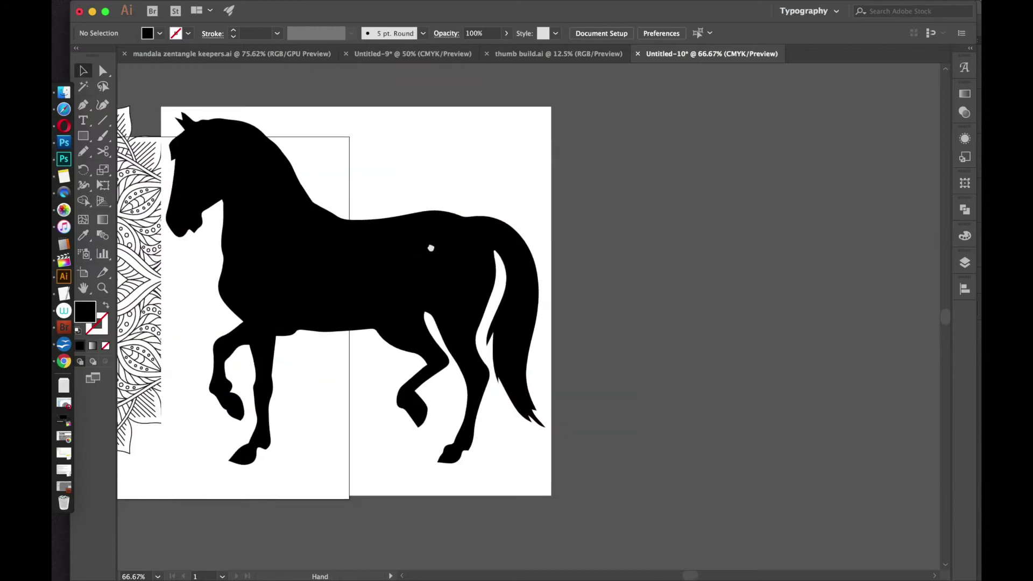
{"action": "left_click_drag", "start_coordinate": [322, 274], "coordinate": [556, 245]}
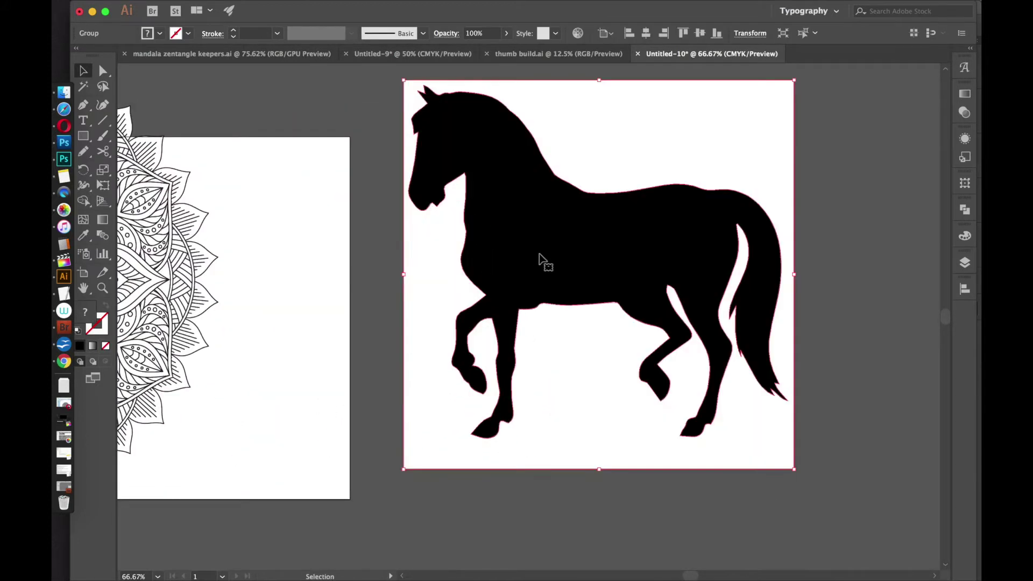
Ungroup the expanded trace twice to separate the horse silhouette from its white background.
{"action": "right_click", "coordinate": [521, 187]}
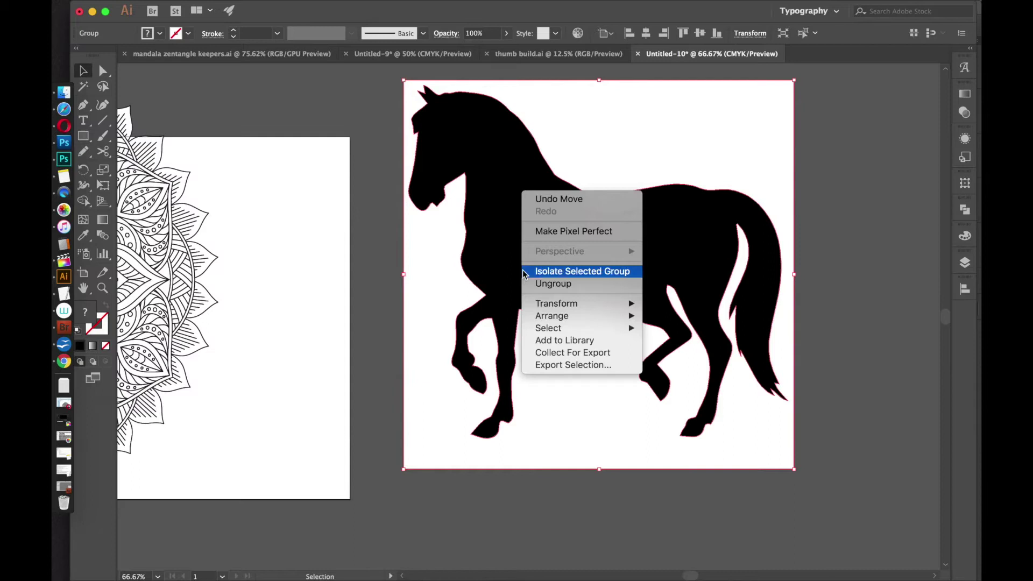
{"action": "left_click", "coordinate": [554, 283]}
{"action": "right_click", "coordinate": [541, 188]}
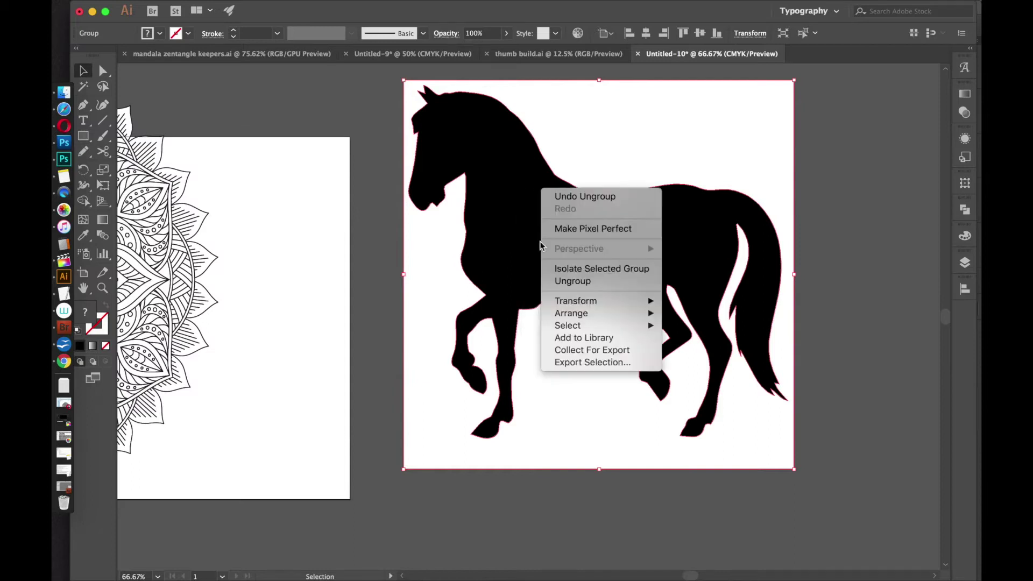
{"action": "left_click", "coordinate": [564, 283]}
{"action": "right_click", "coordinate": [538, 176]}
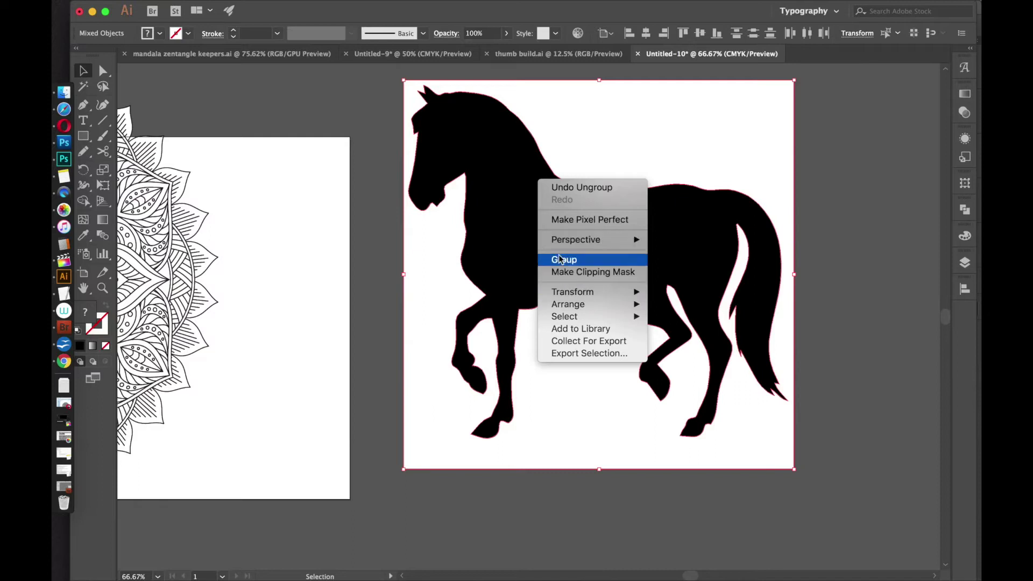
{"action": "left_click", "coordinate": [876, 197]}
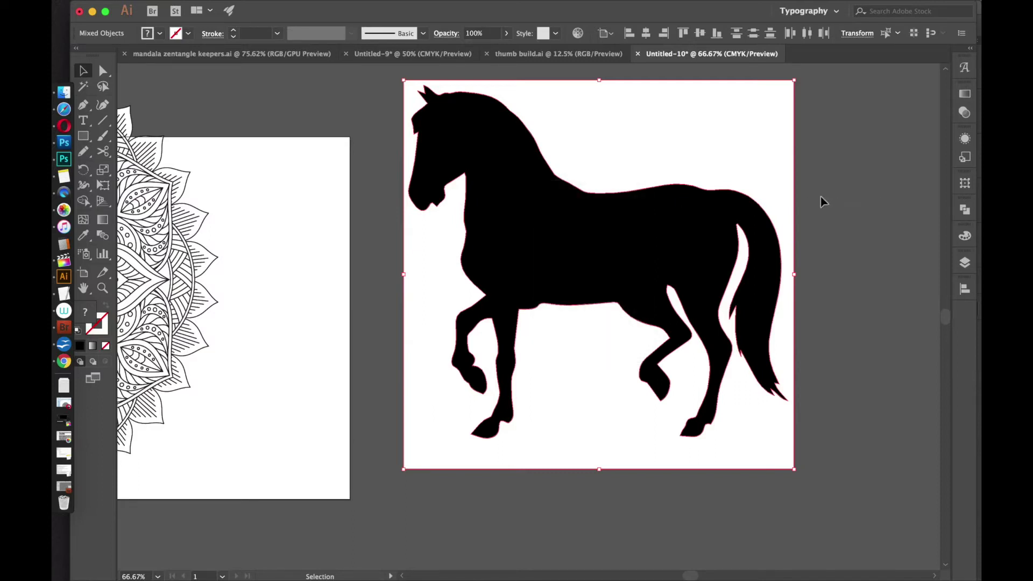
Delete the white background pieces around the horse, keeping only the black silhouette.
{"action": "left_click", "coordinate": [781, 121]}
{"action": "left_click_drag", "start_coordinate": [563, 96], "coordinate": [525, 191]}
{"action": "left_click_drag", "start_coordinate": [404, 346], "coordinate": [307, 318]}
{"action": "key", "text": "Delete"}
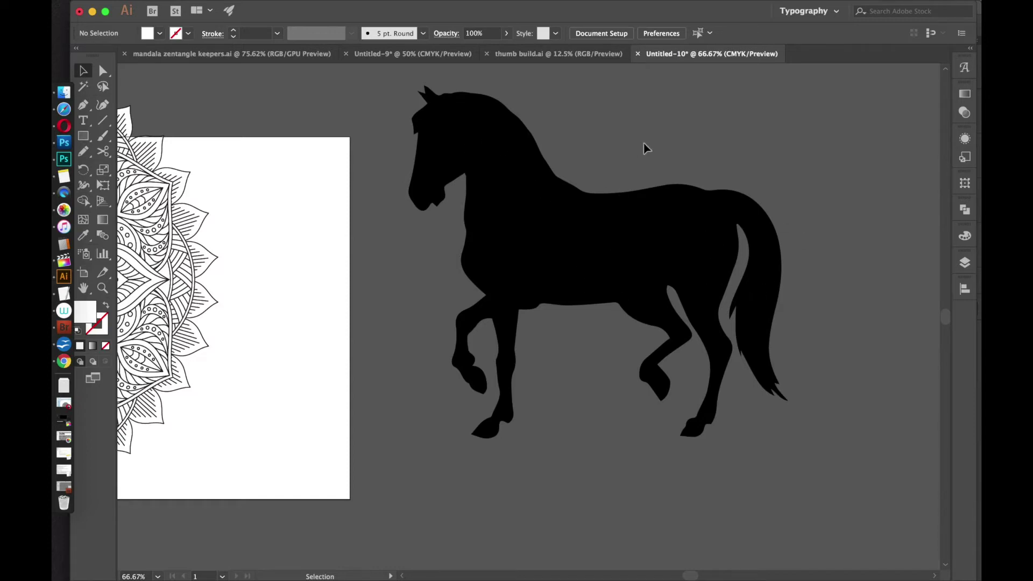
Place the black horse silhouette over the mandala and scale it down to fit inside the mandala's outline.
{"action": "key", "text": "space"}
{"action": "left_click_drag", "start_coordinate": [398, 241], "coordinate": [756, 257]}
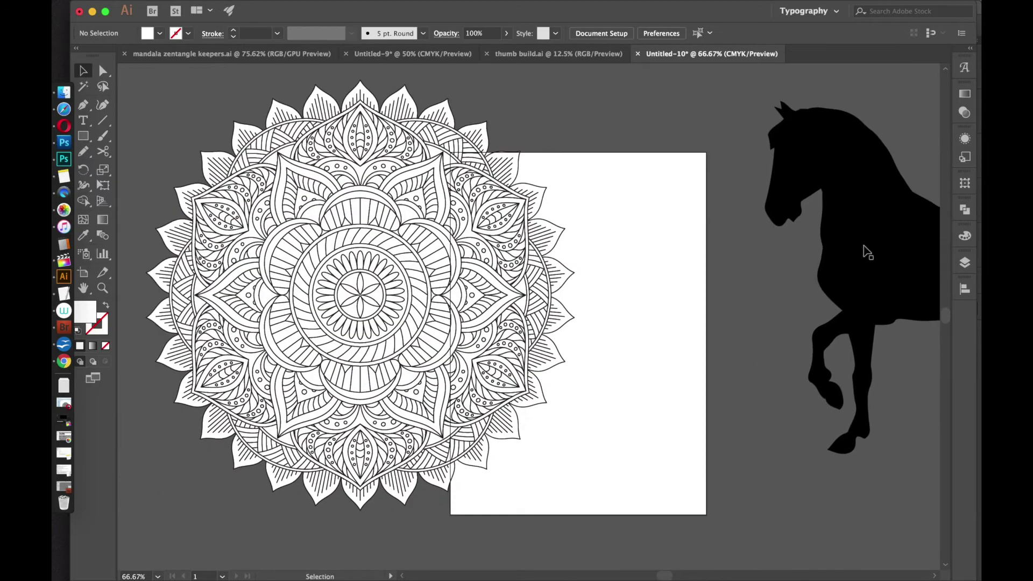
{"action": "left_click_drag", "start_coordinate": [896, 261], "coordinate": [468, 247]}
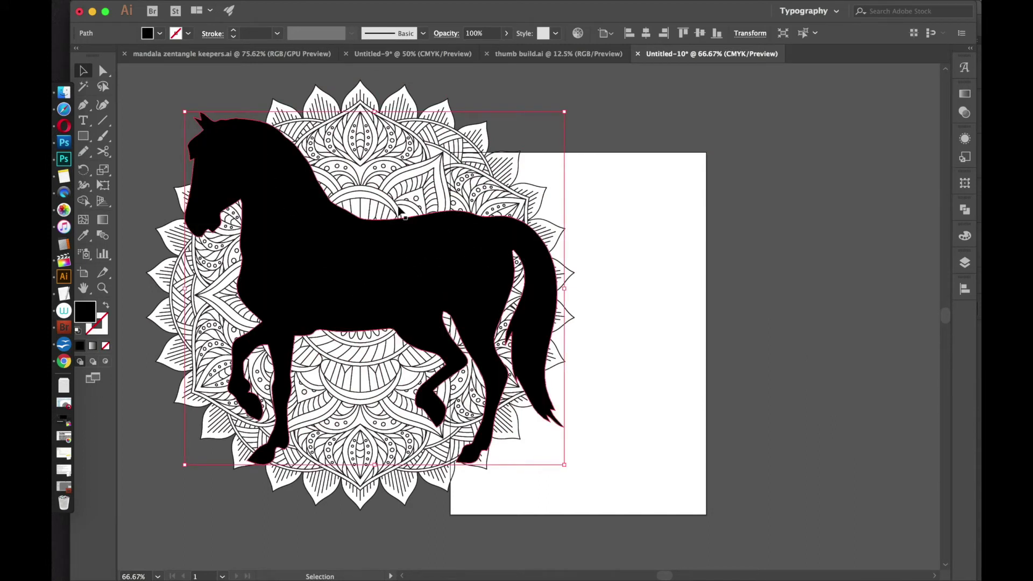
{"action": "left_click_drag", "start_coordinate": [568, 112], "coordinate": [517, 152]}
{"action": "left_click_drag", "start_coordinate": [369, 260], "coordinate": [355, 291]}
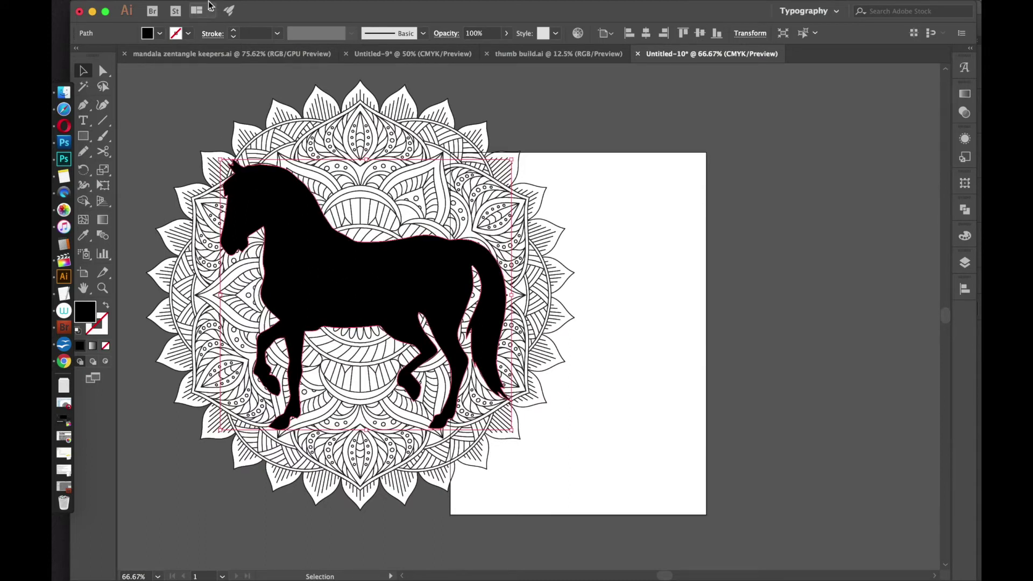
Copy and paste the horse silhouette, and place the duplicate beside the artboard's right edge.
{"action": "left_click", "coordinate": [192, 7]}
{"action": "left_click", "coordinate": [213, 67]}
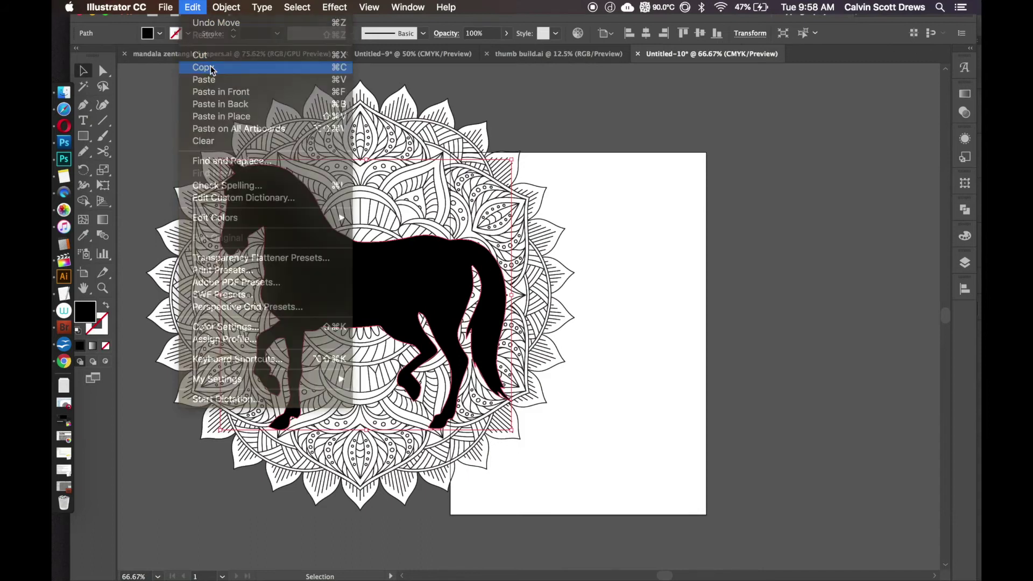
{"action": "left_click", "coordinate": [192, 7]}
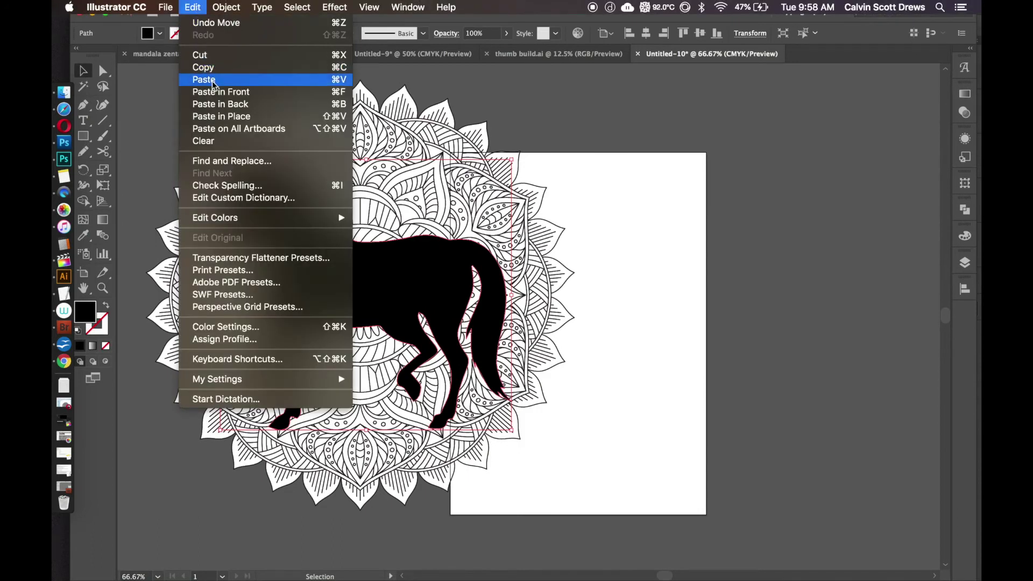
{"action": "left_click", "coordinate": [207, 79]}
{"action": "left_click_drag", "start_coordinate": [471, 292], "coordinate": [777, 271]}
{"action": "left_click", "coordinate": [761, 140]}
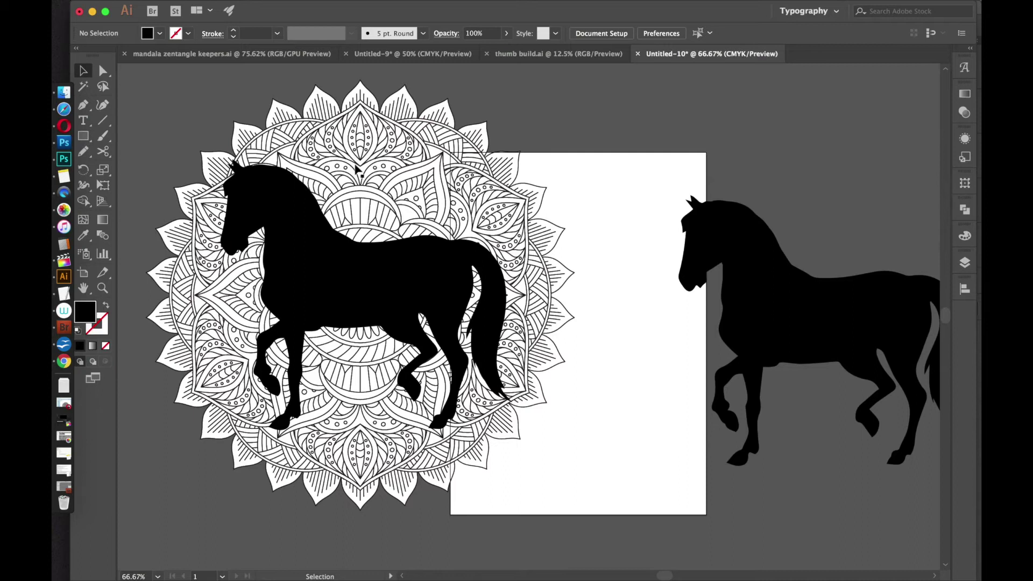
Make a clipping mask from the mandala and the horse silhouette lying on top of it.
{"action": "left_click_drag", "start_coordinate": [579, 123], "coordinate": [285, 371]}
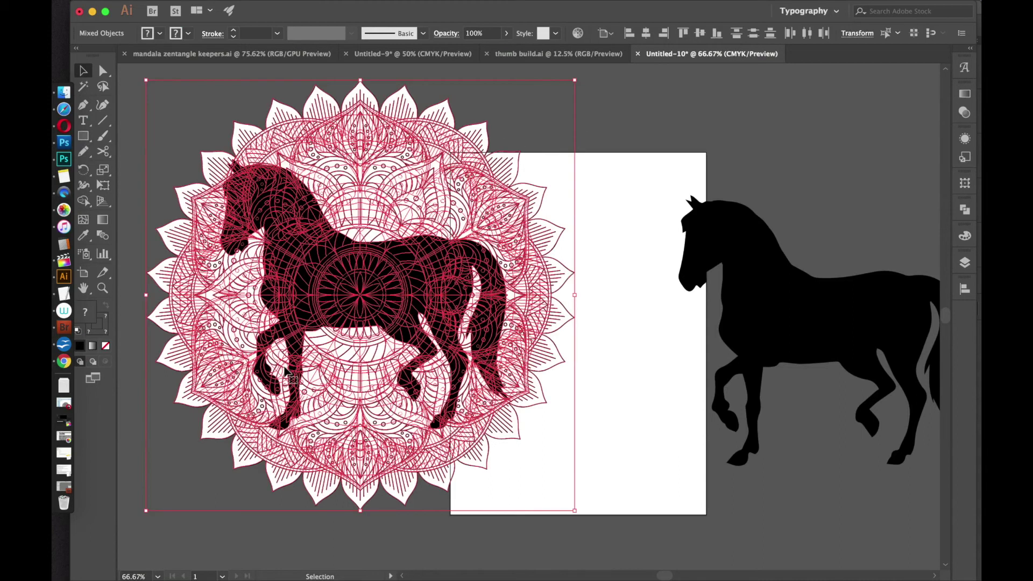
{"action": "right_click", "coordinate": [350, 253]}
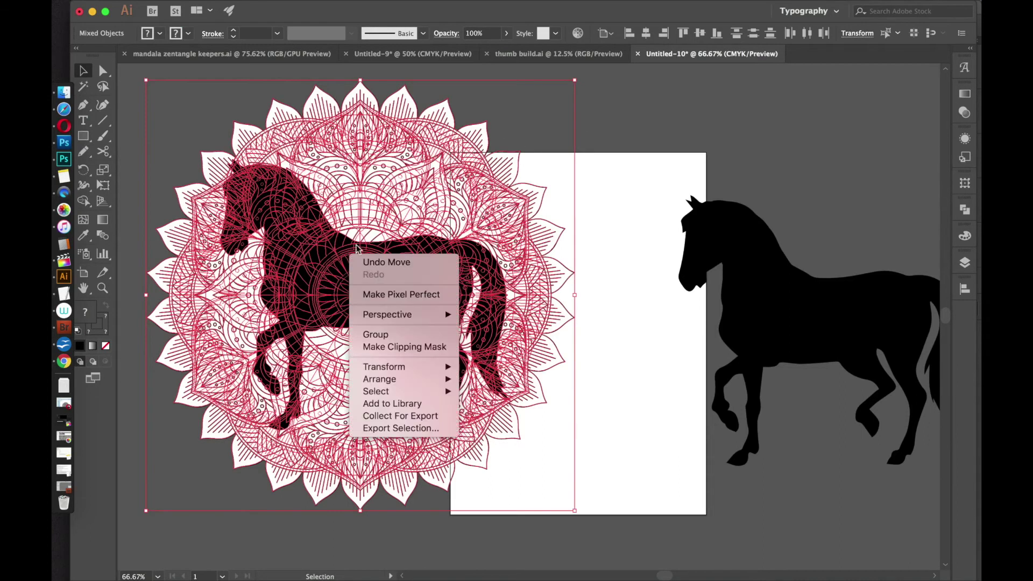
{"action": "left_click", "coordinate": [381, 347]}
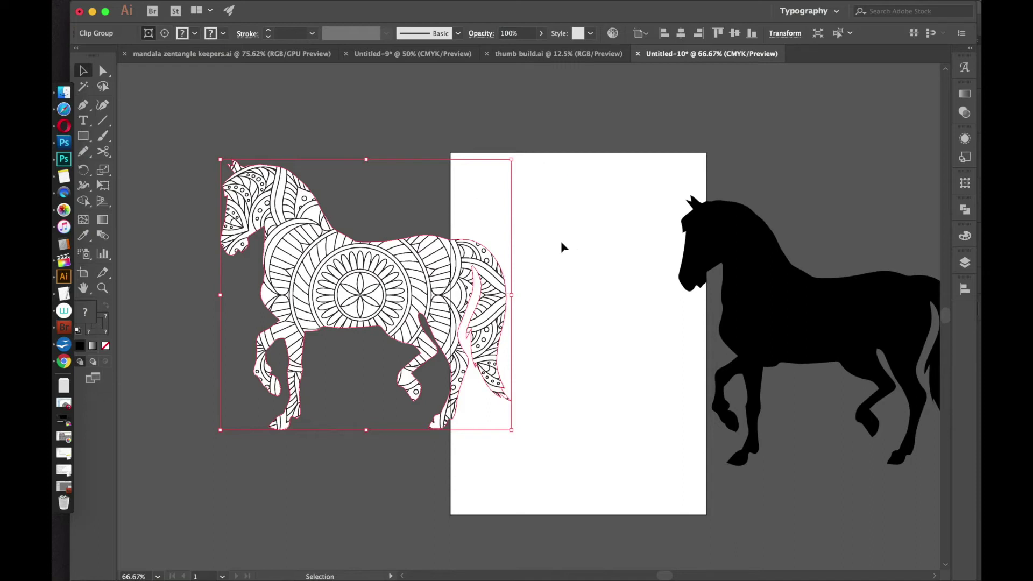
{"action": "left_click", "coordinate": [547, 253]}
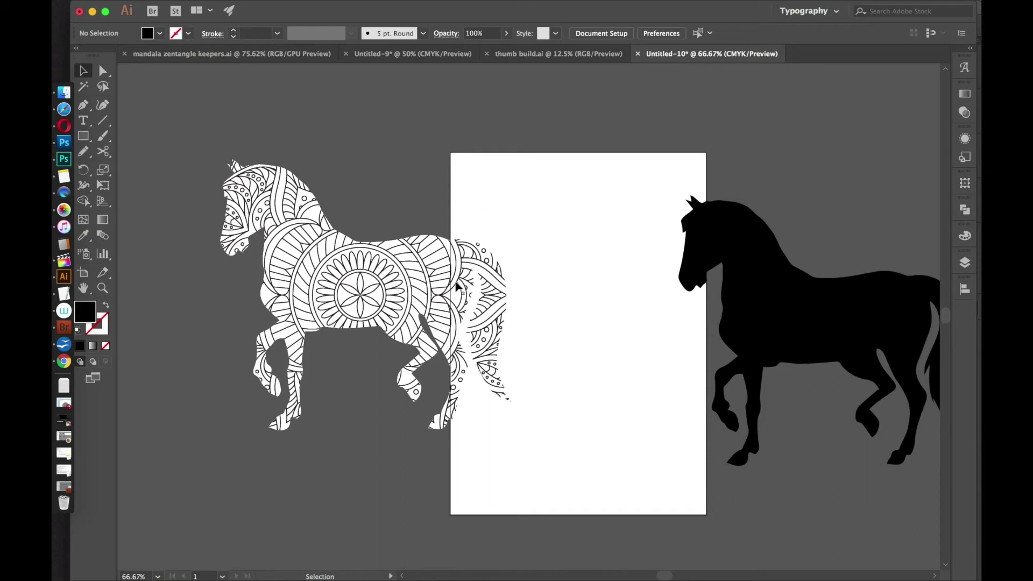
Move the mandala-patterned horse onto the artboard and shift the spare black silhouette farther right, clear of the artboard.
{"action": "left_click_drag", "start_coordinate": [363, 295], "coordinate": [487, 308]}
{"action": "scroll", "coordinate": [532, 216], "scroll_direction": "right", "scroll_amount": 8}
{"action": "scroll", "coordinate": [532, 215], "scroll_direction": "down", "scroll_amount": 3}
{"action": "left_click_drag", "start_coordinate": [529, 207], "coordinate": [646, 205]}
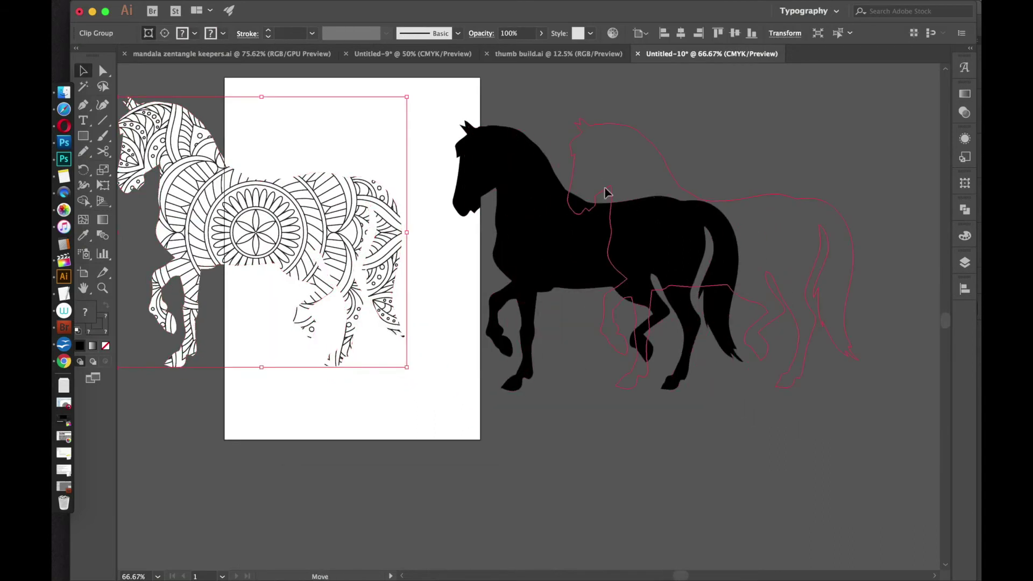
{"action": "left_click_drag", "start_coordinate": [369, 199], "coordinate": [474, 214]}
{"action": "left_click", "coordinate": [453, 128]}
{"action": "key", "text": "space"}
{"action": "left_click_drag", "start_coordinate": [420, 170], "coordinate": [474, 210]}
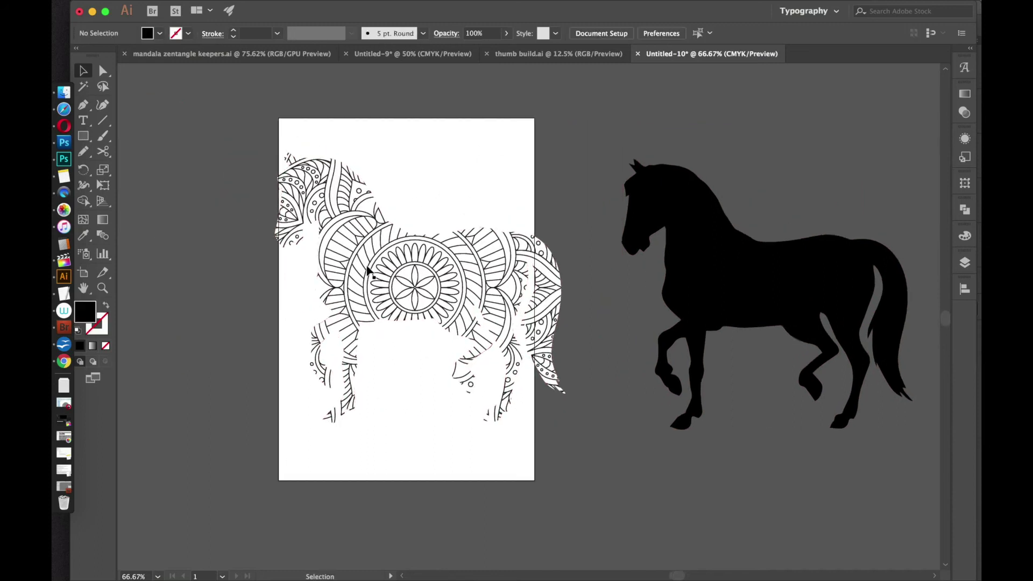
{"action": "left_click_drag", "start_coordinate": [366, 269], "coordinate": [379, 272]}
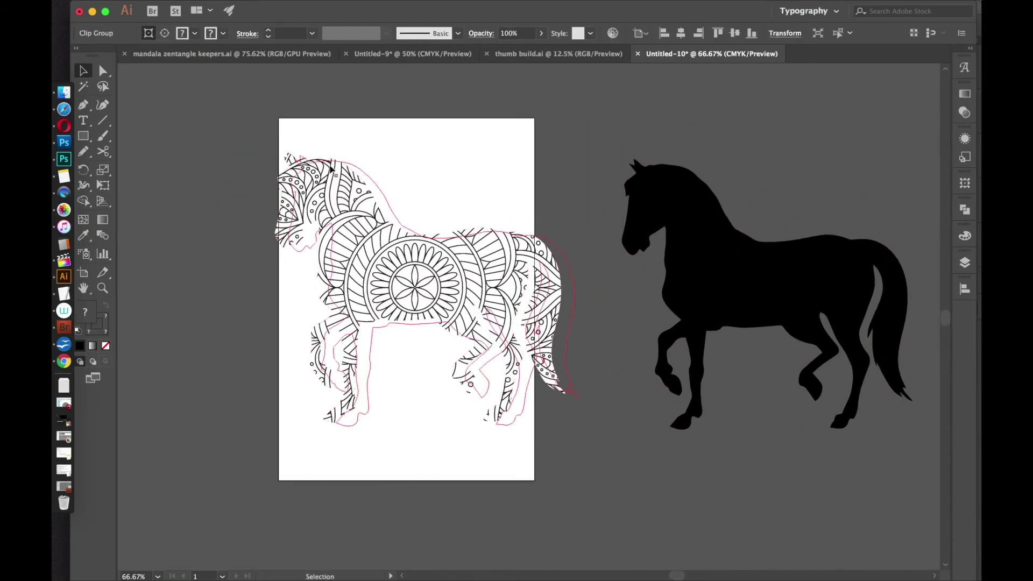
Remove the fill from the spare black horse silhouette and give it a black stroke.
{"action": "left_click", "coordinate": [643, 129]}
{"action": "left_click", "coordinate": [680, 219]}
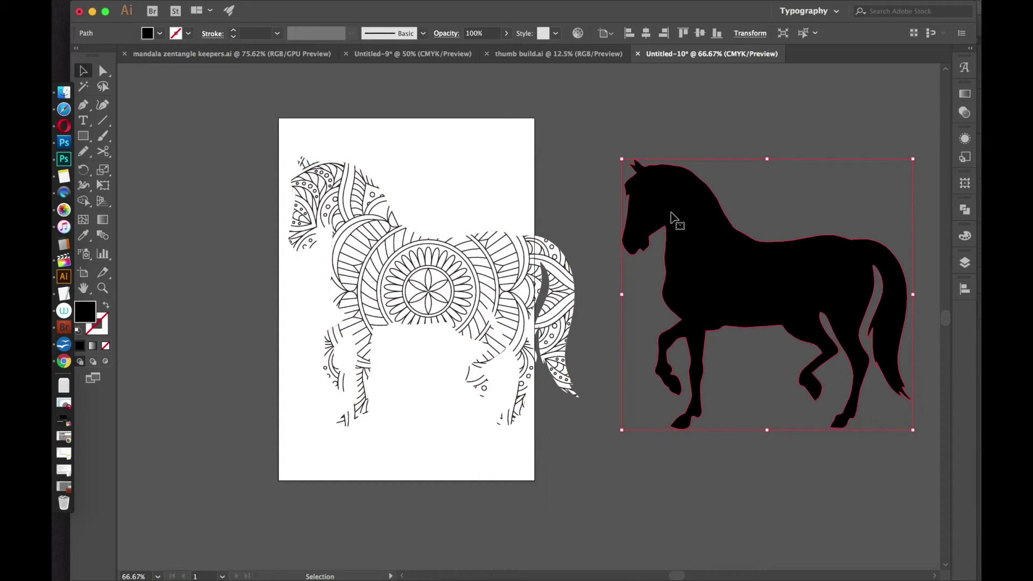
{"action": "left_click", "coordinate": [160, 35]}
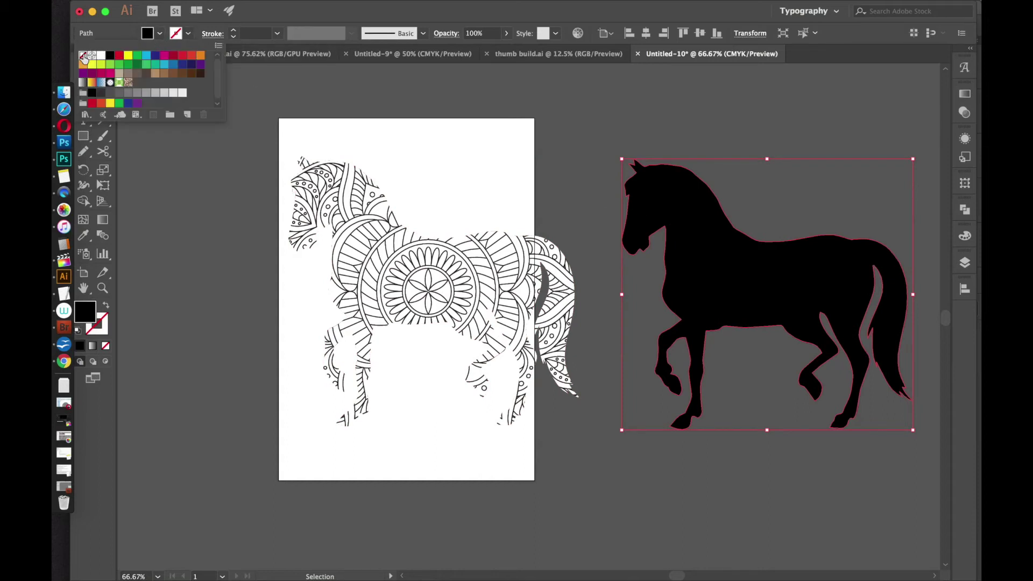
{"action": "left_click", "coordinate": [83, 56]}
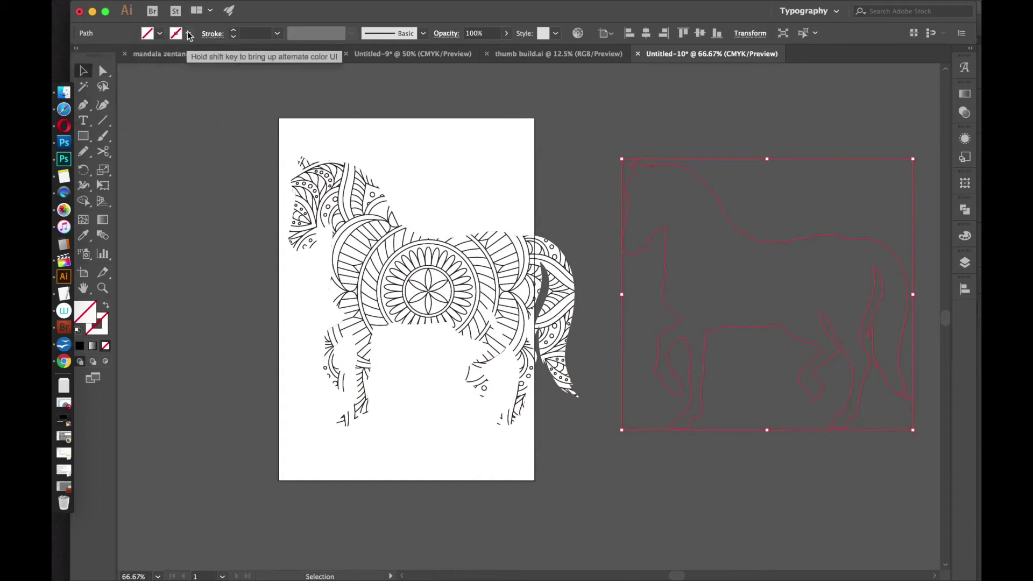
{"action": "left_click", "coordinate": [190, 36]}
{"action": "left_click", "coordinate": [111, 55]}
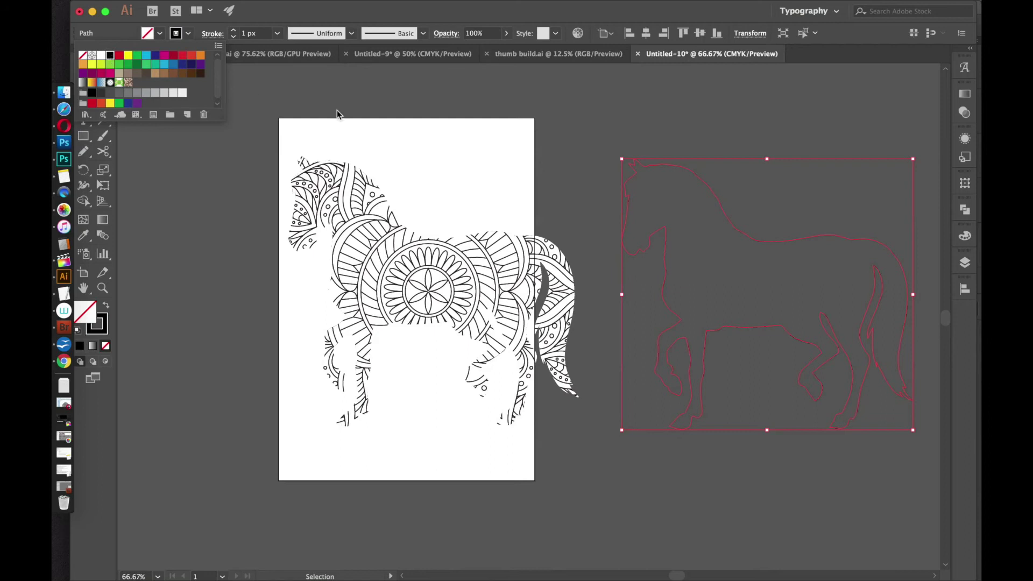
{"action": "left_click", "coordinate": [505, 123]}
{"action": "left_click", "coordinate": [510, 105]}
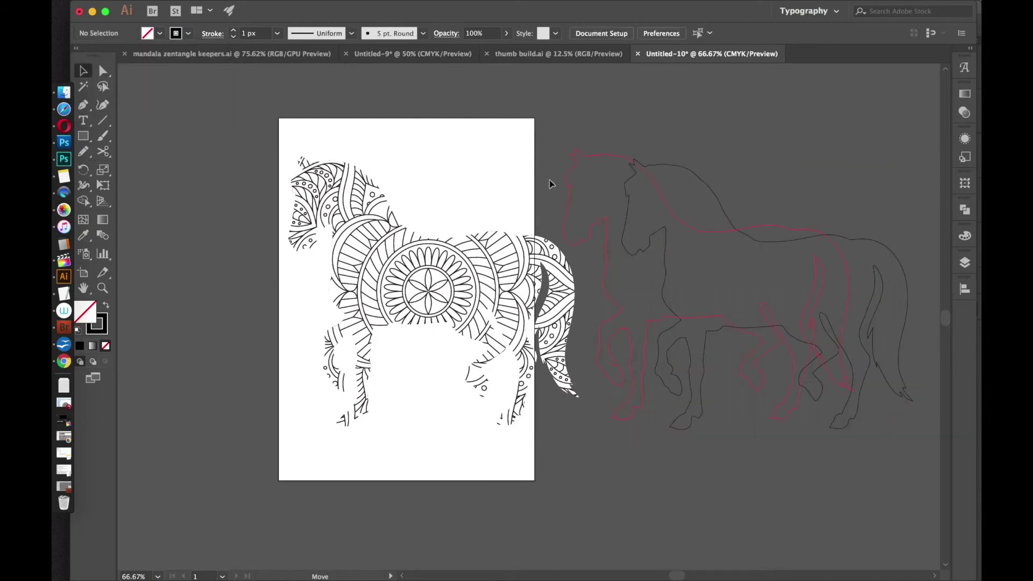
Move the horse outline onto the mandala-patterned horse and align their centres, using the patterned horse as the key object.
{"action": "left_click_drag", "start_coordinate": [550, 179], "coordinate": [402, 176]}
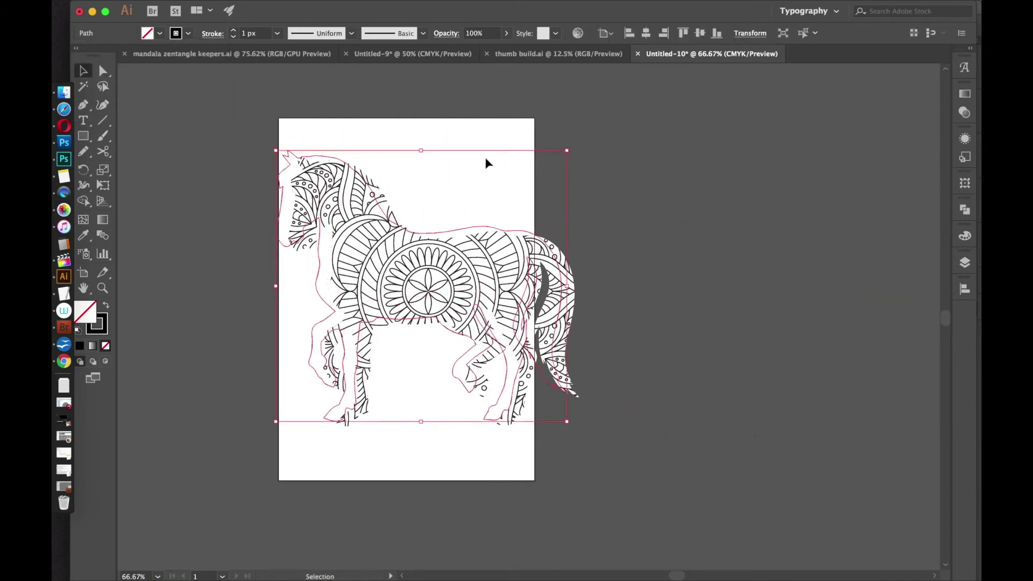
{"action": "left_click", "coordinate": [444, 121]}
{"action": "key", "text": "super+a"}
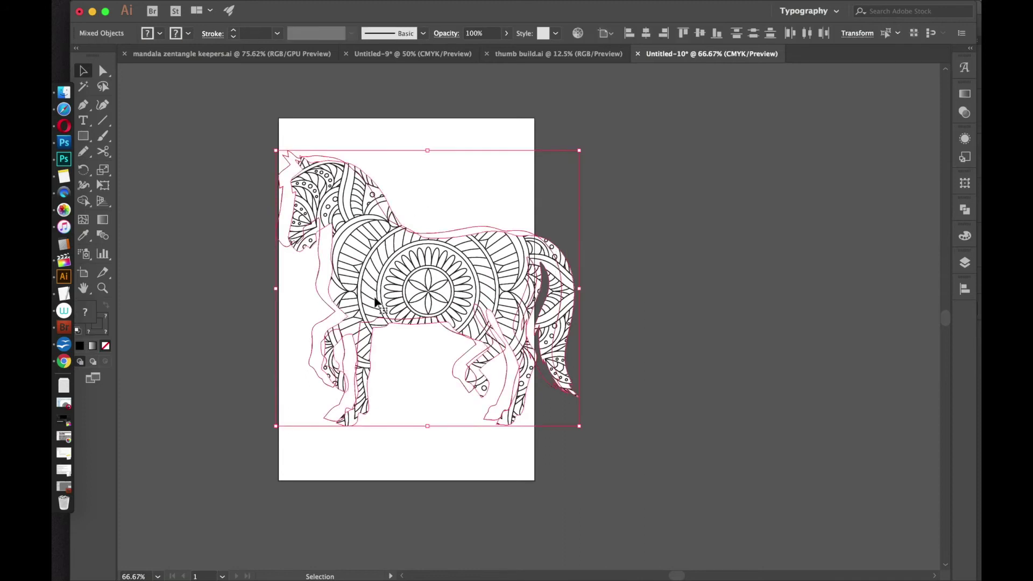
{"action": "left_click", "coordinate": [322, 188]}
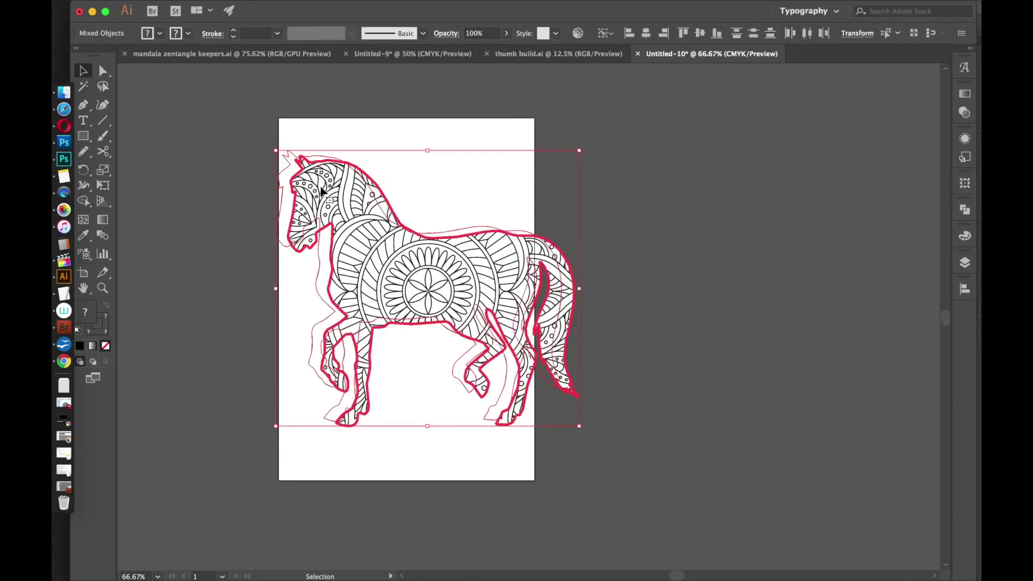
{"action": "left_click", "coordinate": [647, 33]}
{"action": "left_click", "coordinate": [708, 35]}
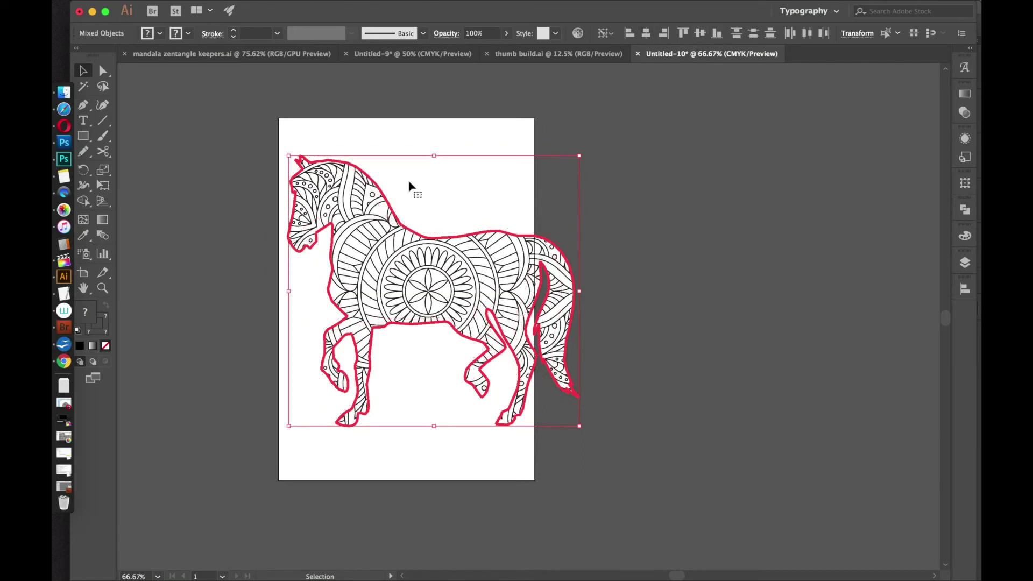
{"action": "left_click", "coordinate": [424, 119]}
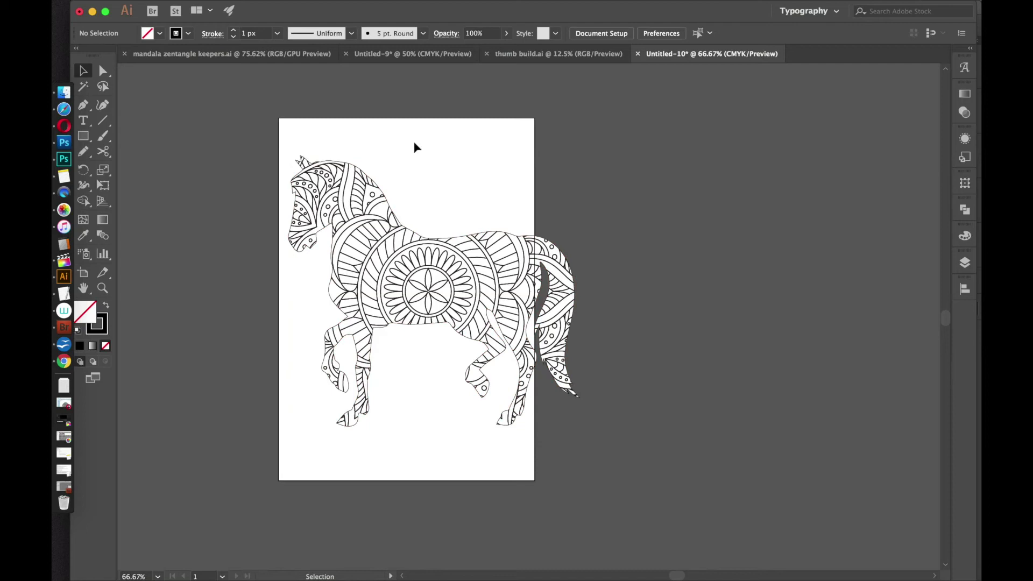
Set the horse outline's stroke weight to 3 px.
{"action": "left_click", "coordinate": [355, 170]}
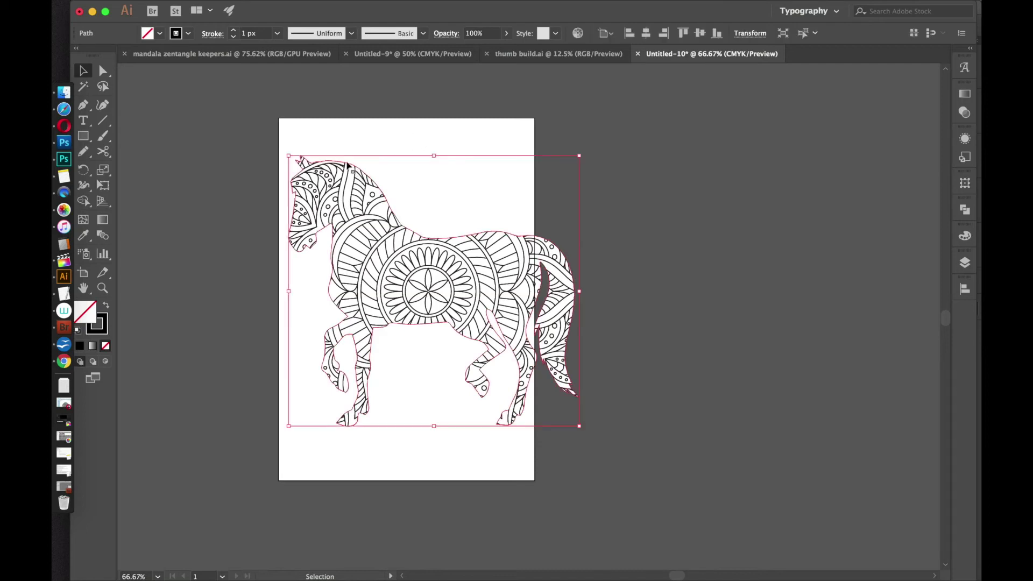
{"action": "left_click", "coordinate": [359, 145]}
{"action": "left_click", "coordinate": [345, 164]}
{"action": "left_click", "coordinate": [233, 31]}
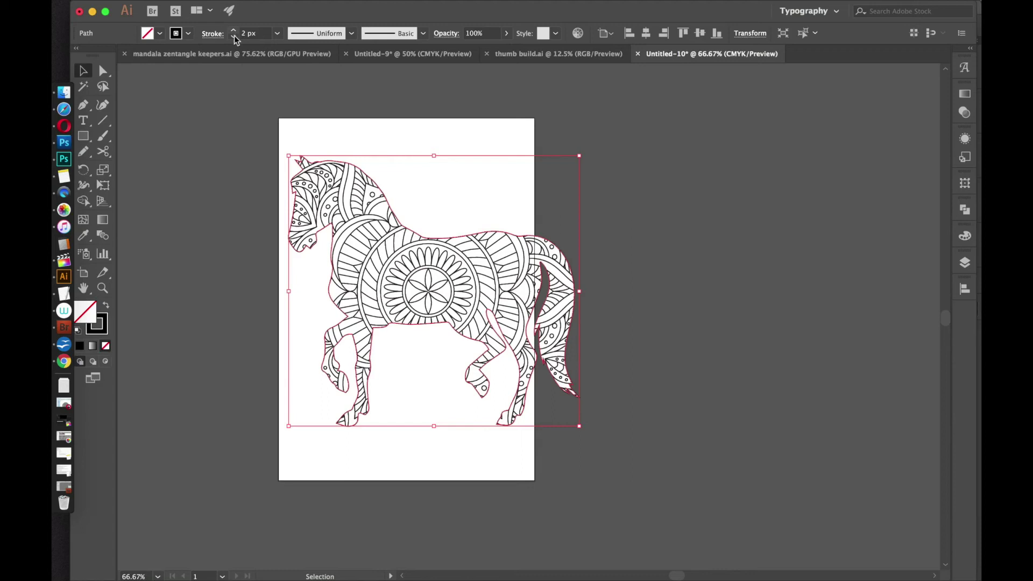
{"action": "left_click", "coordinate": [414, 137]}
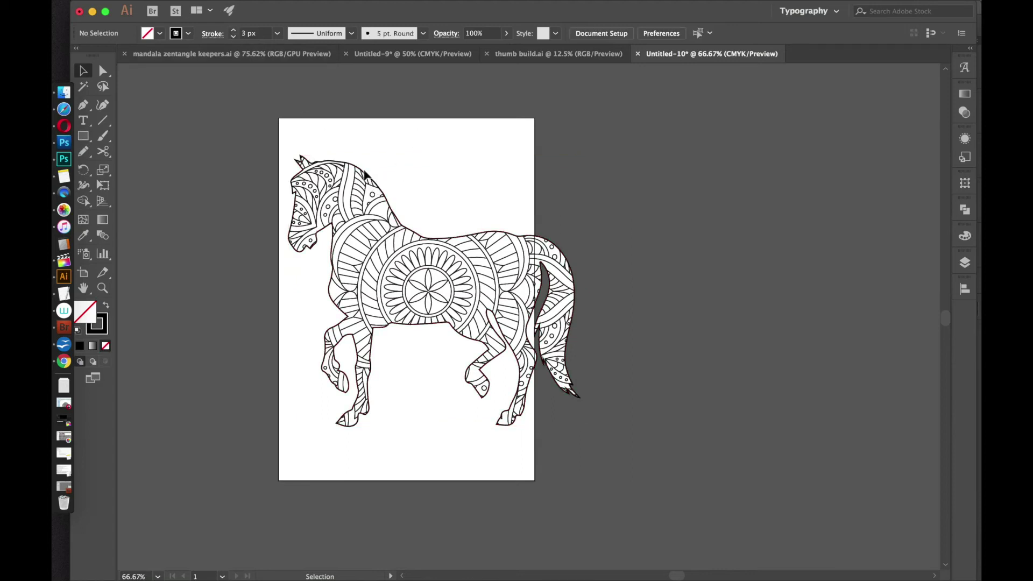
Bring the horse outline to the front of the stacking order, above the mandala-patterned horse.
{"action": "left_click", "coordinate": [365, 174]}
{"action": "left_click", "coordinate": [227, 7]}
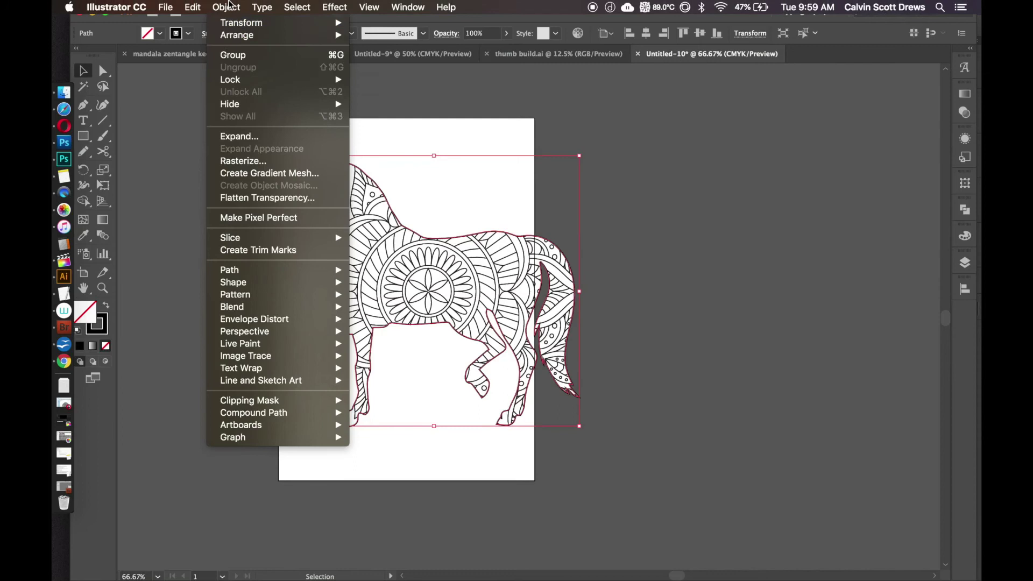
{"action": "left_click", "coordinate": [392, 35]}
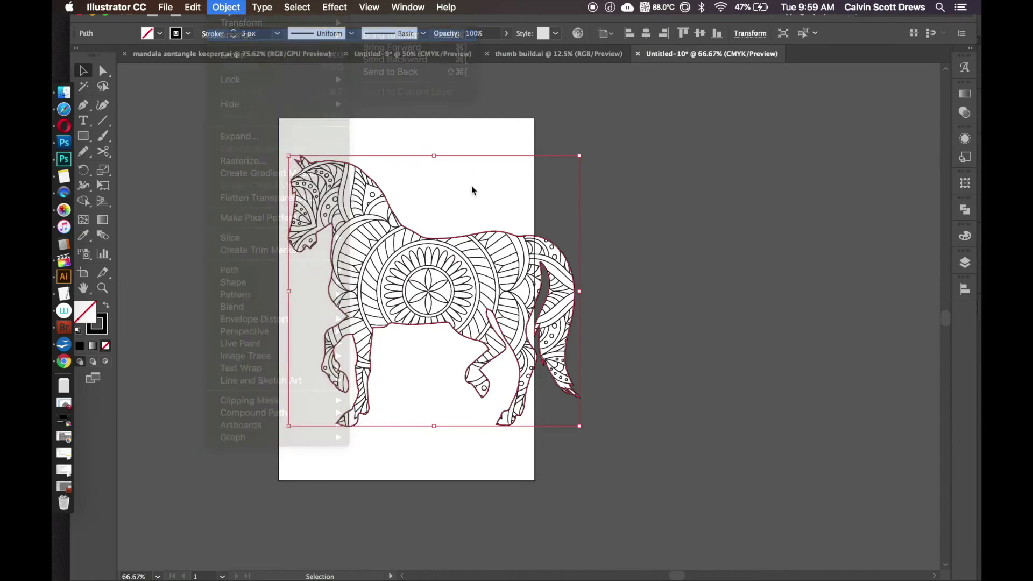
{"action": "left_click", "coordinate": [445, 117]}
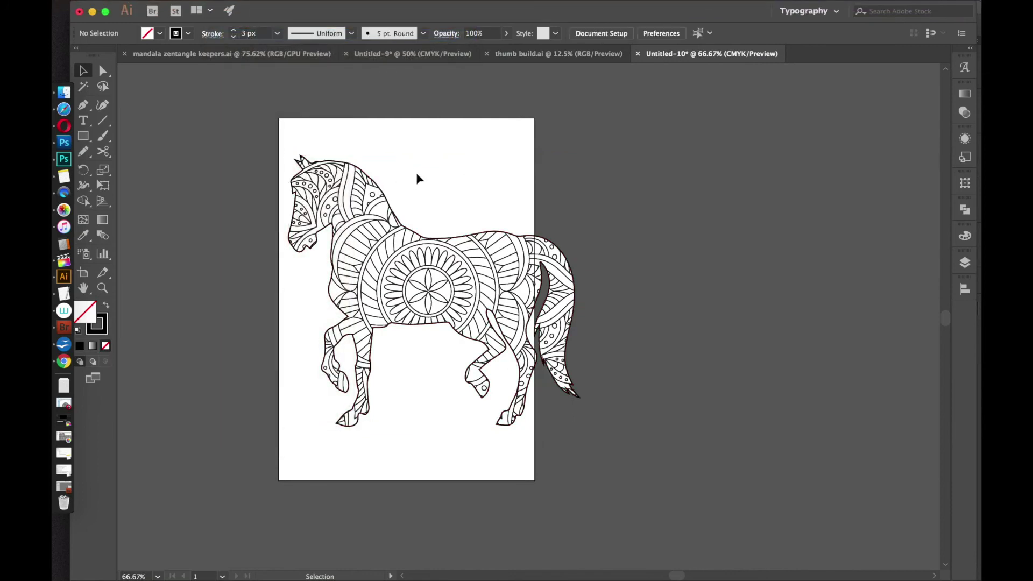
Group the horse outline with the mandala-patterned horse.
{"action": "left_click", "coordinate": [456, 331]}
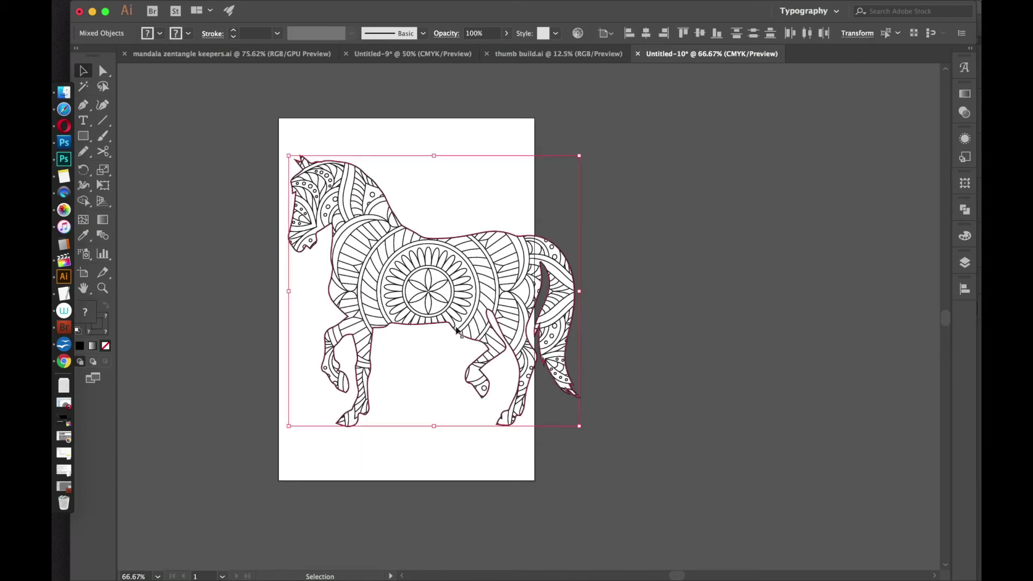
{"action": "key", "text": "super+g"}
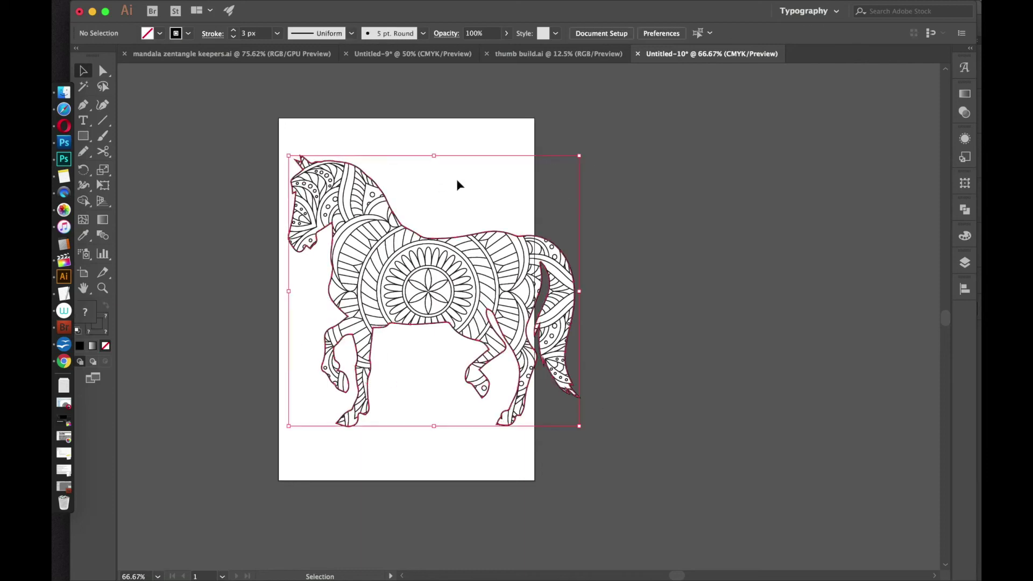
{"action": "left_click", "coordinate": [226, 7]}
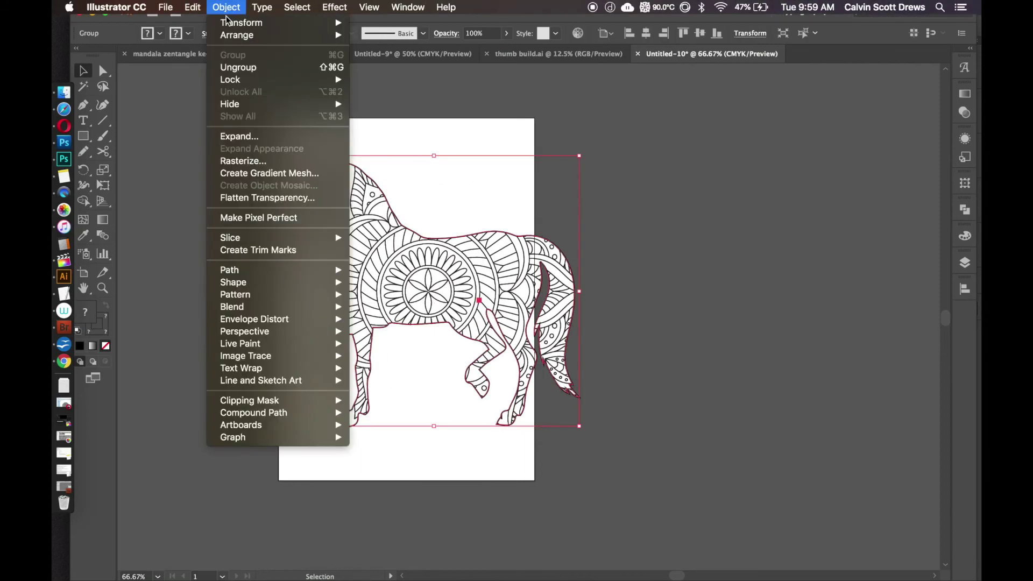
{"action": "left_click", "coordinate": [233, 67]}
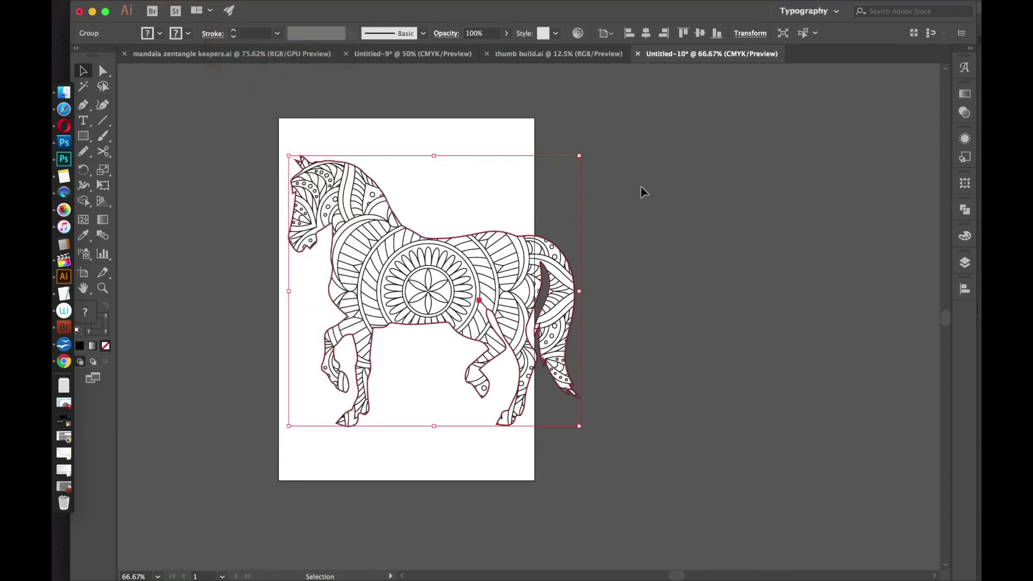
{"action": "left_click", "coordinate": [640, 186]}
Scale the grouped horse down proportionally to fit the artboard's width and move it fully inside the artboard.
{"action": "left_click", "coordinate": [439, 329]}
{"action": "left_click_drag", "start_coordinate": [581, 158], "coordinate": [541, 191]}
{"action": "left_click_drag", "start_coordinate": [454, 285], "coordinate": [419, 287]}
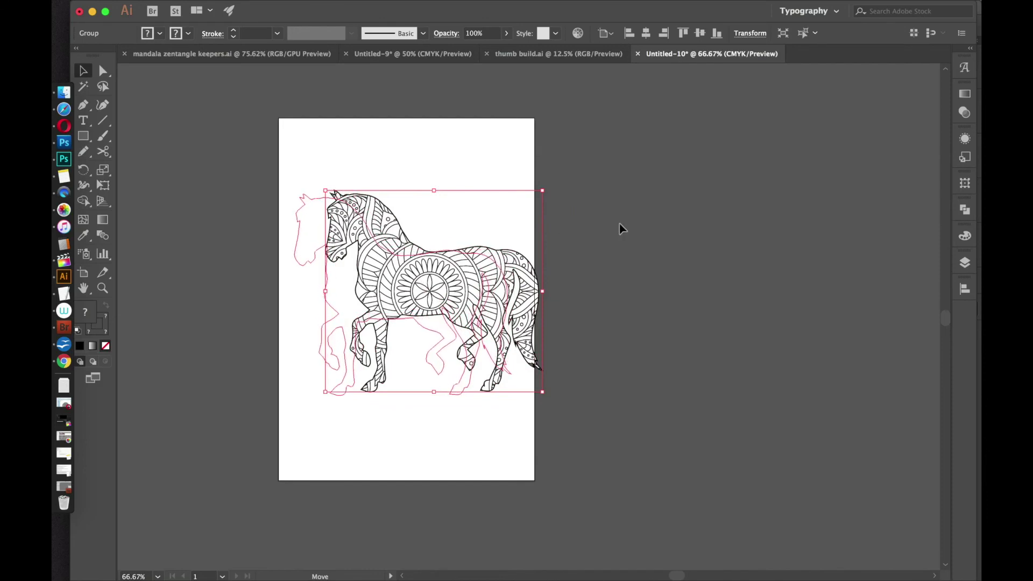
{"action": "left_click", "coordinate": [621, 229]}
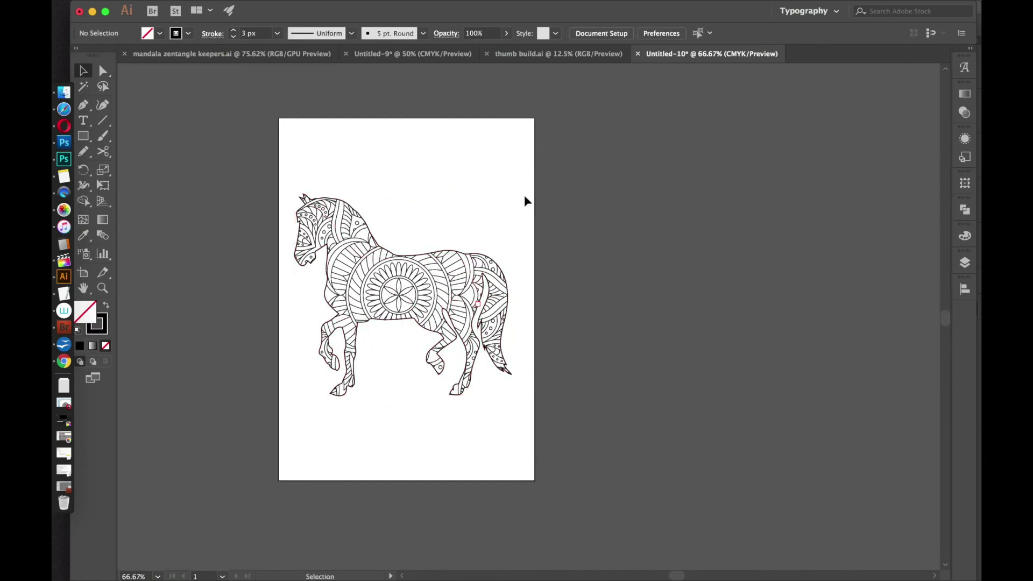